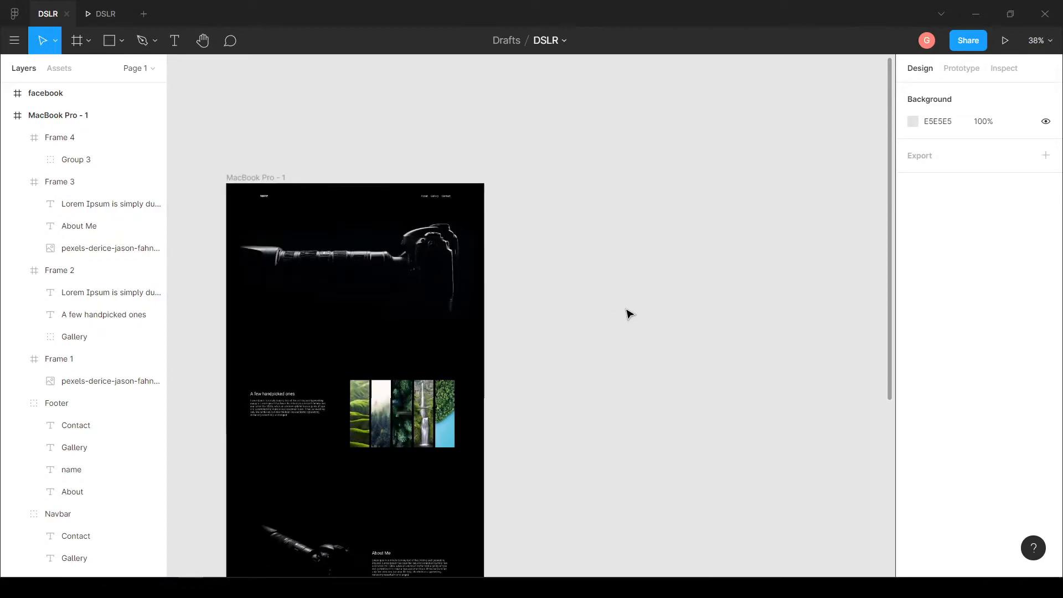
Draw a new frame beside the MacBook Pro - 1 frame and set its size to 1920 × 1080
left_click(78, 44)
left_click_drag(443, 186, 768, 368)
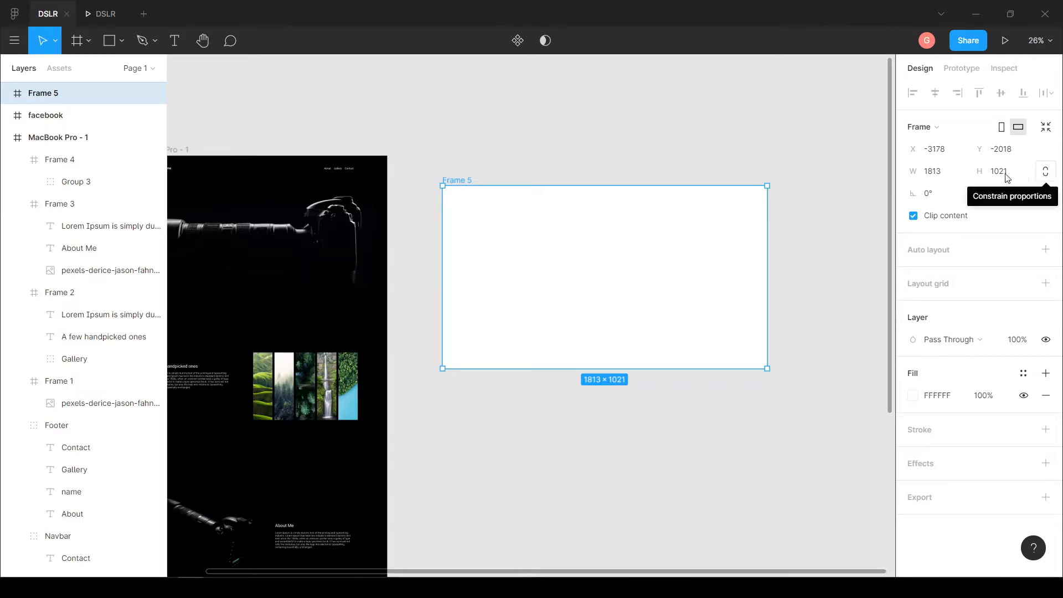
left_click(950, 174)
type("1")
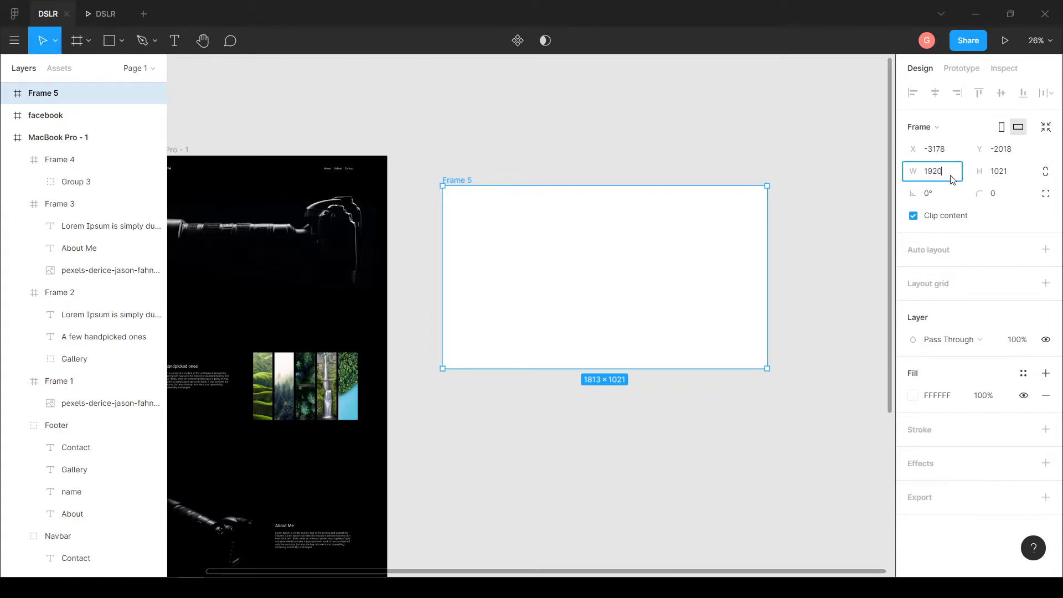
type("920")
left_click(1012, 173)
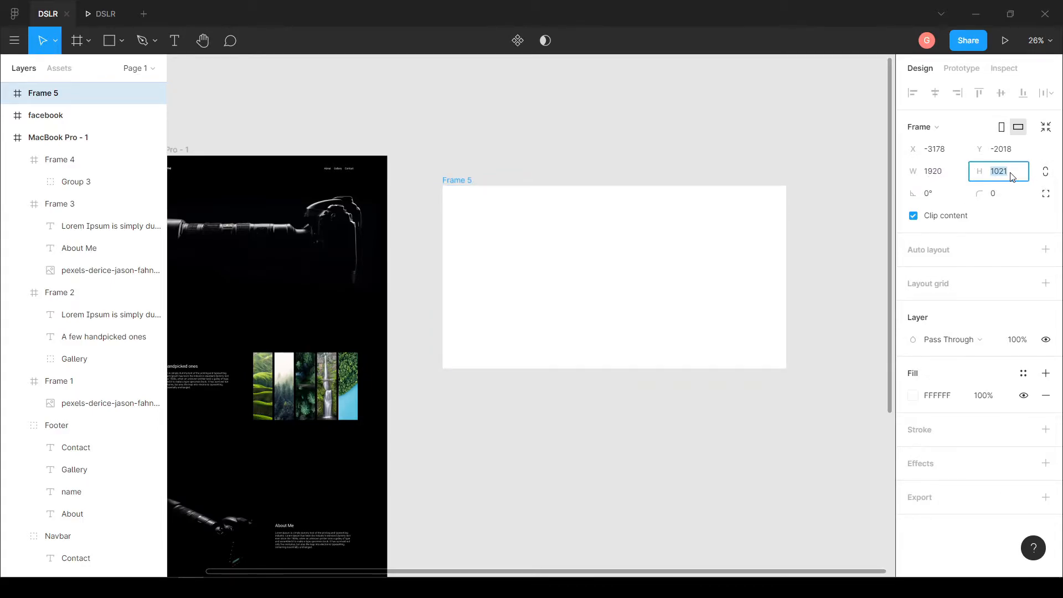
type("1080")
left_click(796, 144)
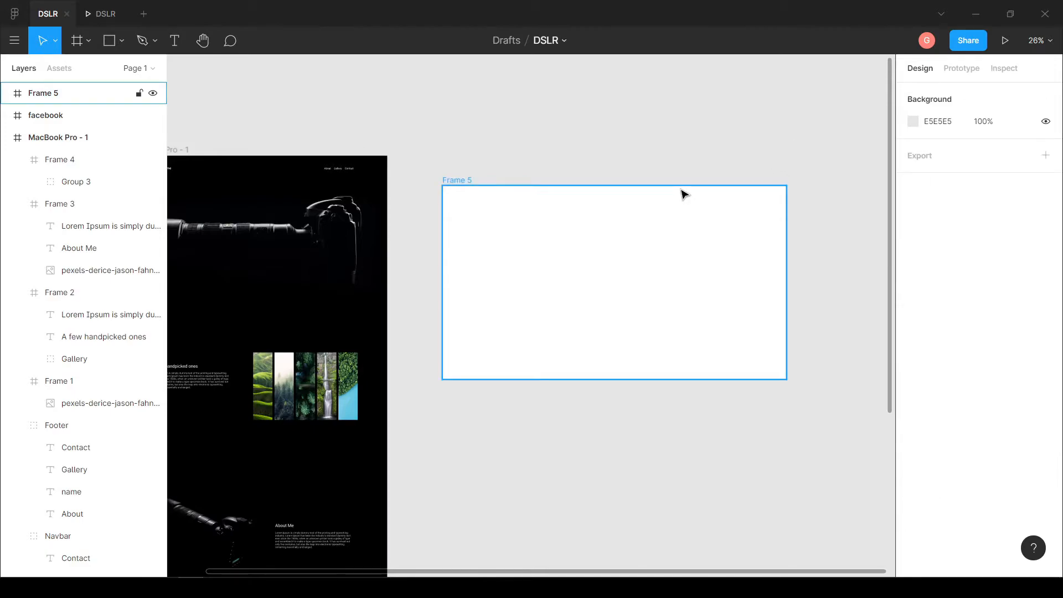
Draw a rectangle of about 1508 × 688 inside Frame 5 and fill it with black (000000)
left_click(109, 41)
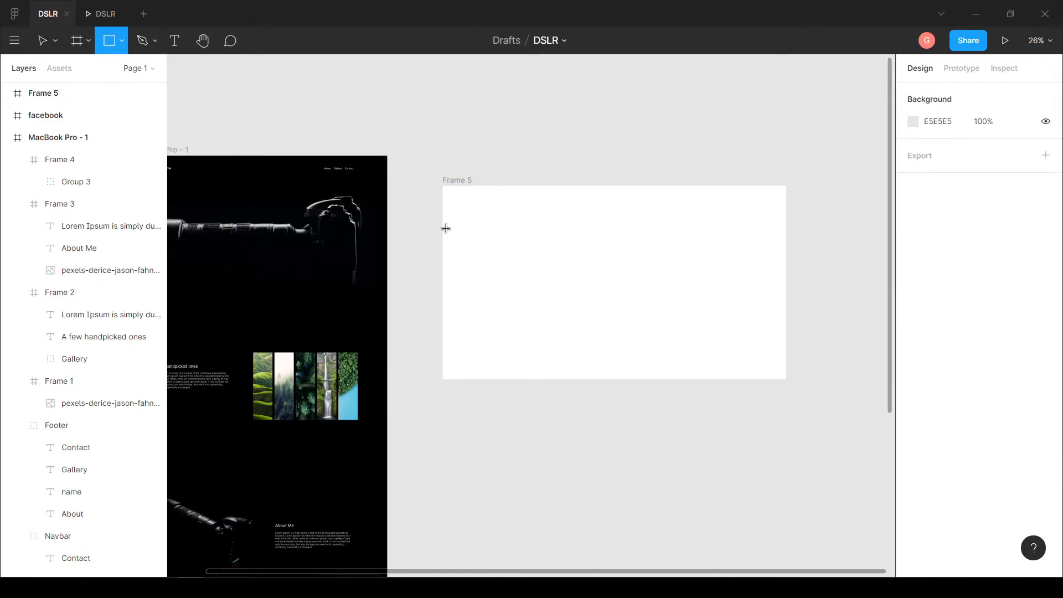
left_click(122, 41)
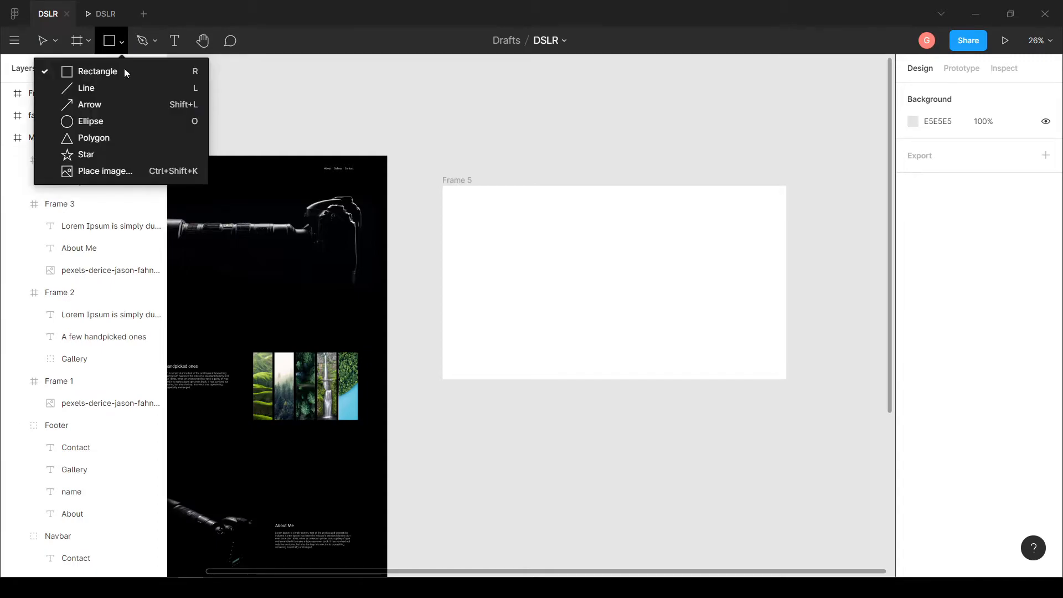
left_click(125, 74)
mouse_move(480, 223)
left_mouse_down()
mouse_move(701, 347)
mouse_move(750, 346)
mouse_move(705, 421)
left_mouse_up()
left_click(914, 395)
left_click(802, 346)
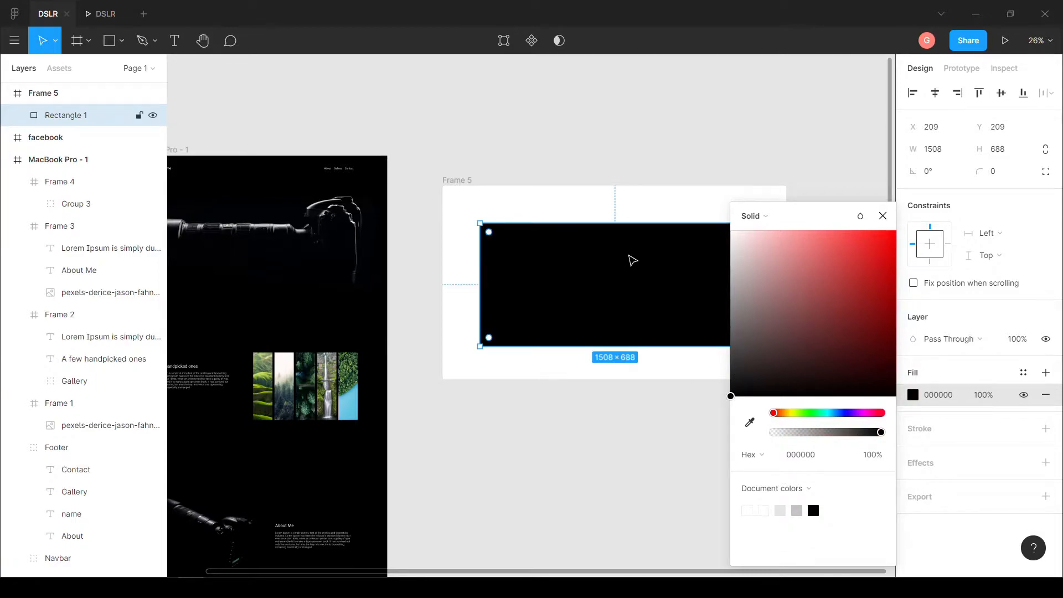
left_click(693, 171)
left_click(657, 240)
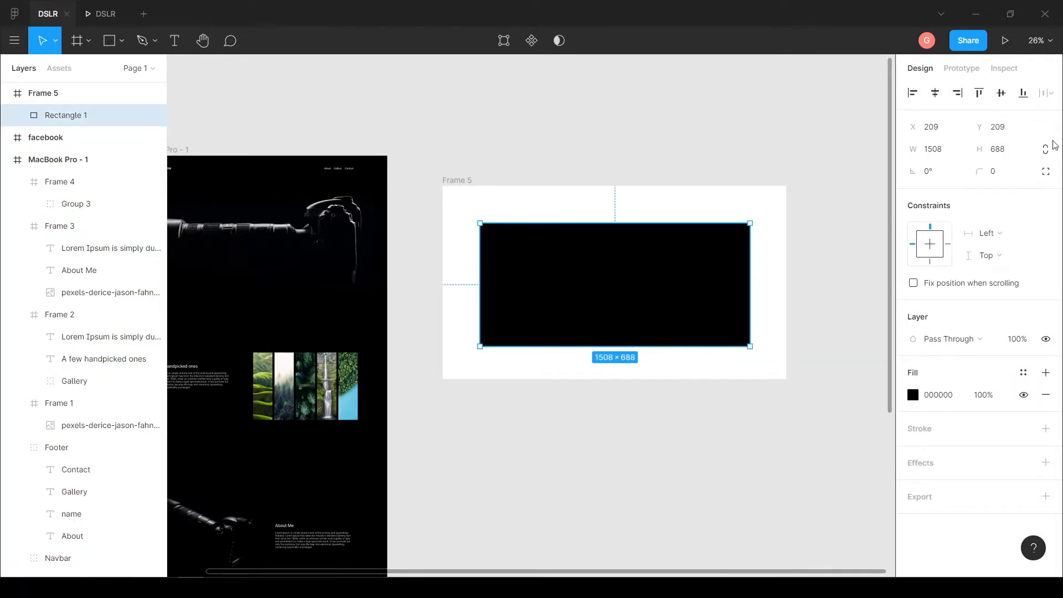
Set the black rectangle's size to 1920 × 1080 and move it to X 0, Y 0 so it covers Frame 5
left_click(955, 155)
type("1920")
left_click(1004, 153)
type("1080")
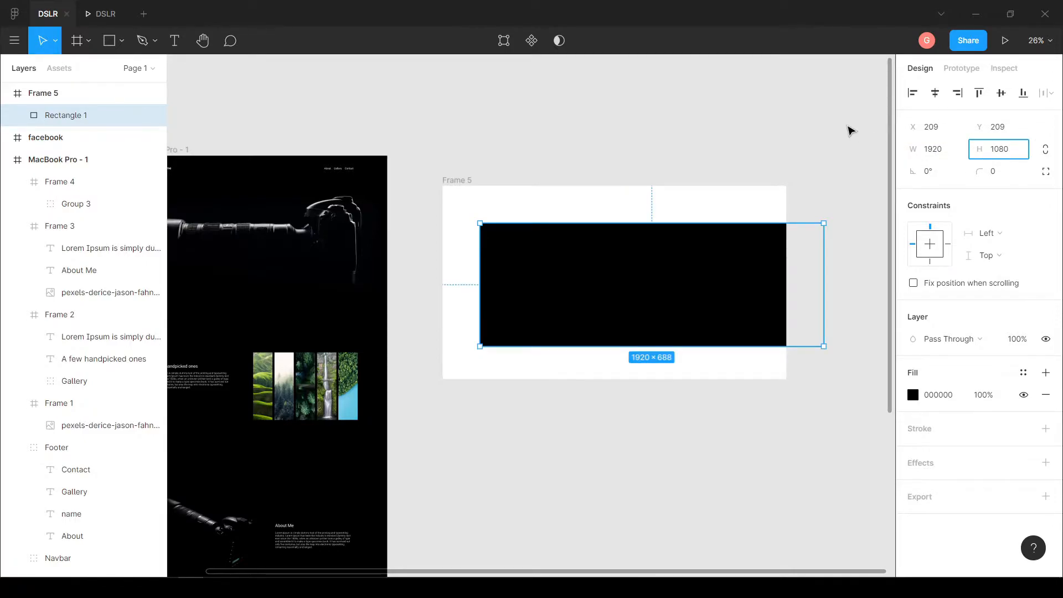
left_click(803, 251)
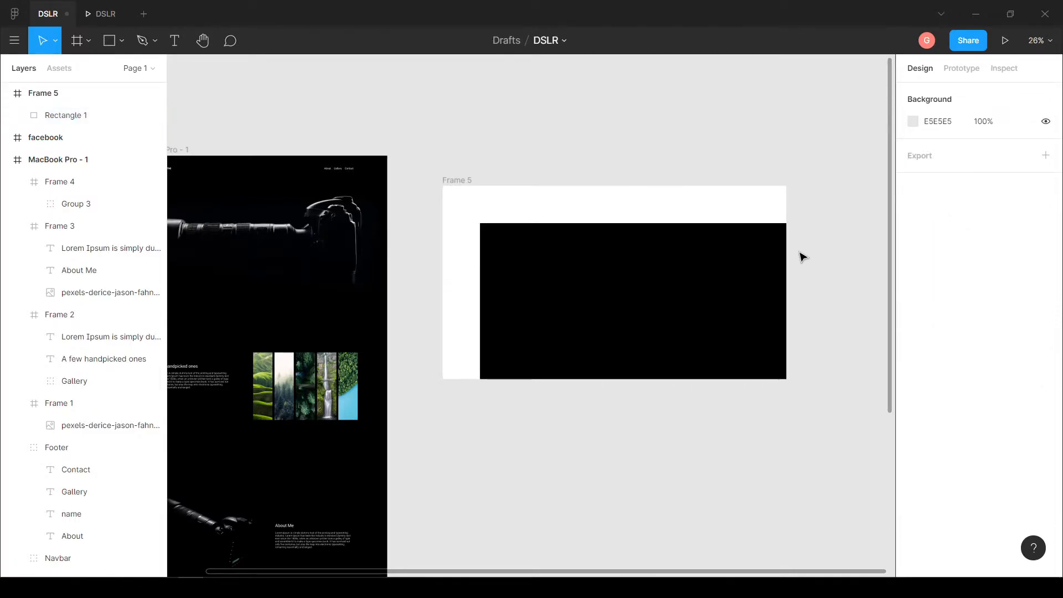
left_click_drag(738, 297, 699, 256)
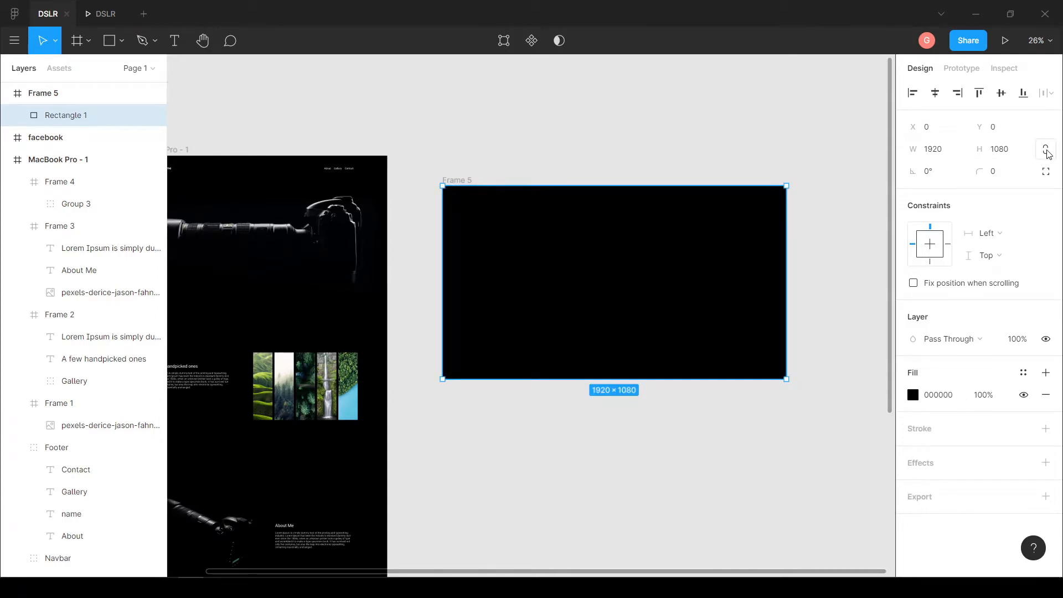
Scale the rectangle down with constrained proportions to about 1577 × 887 and center it horizontally and vertically in Frame 5
left_click(545, 143)
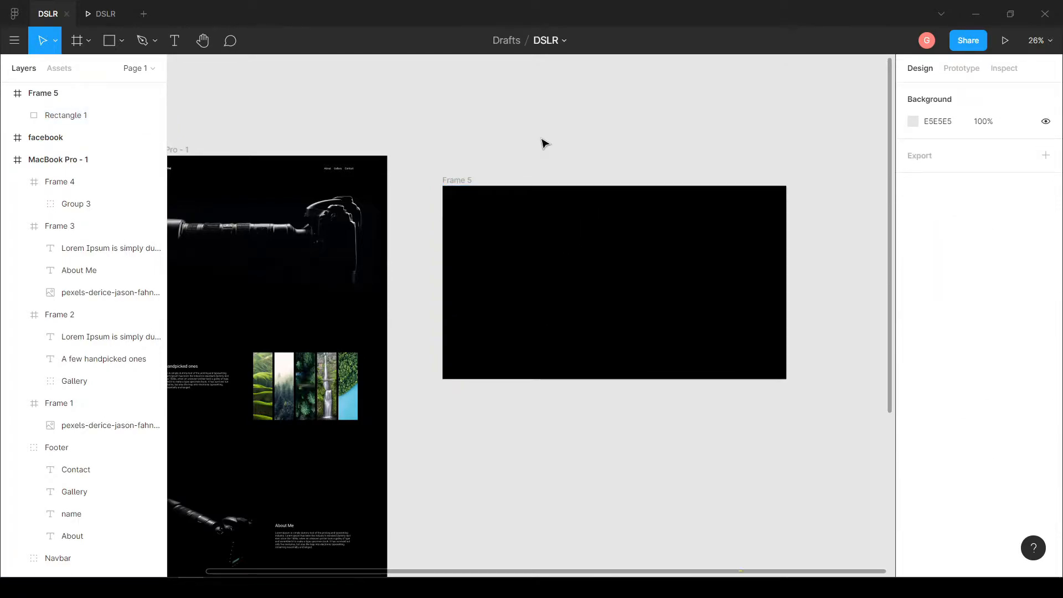
left_click(69, 116)
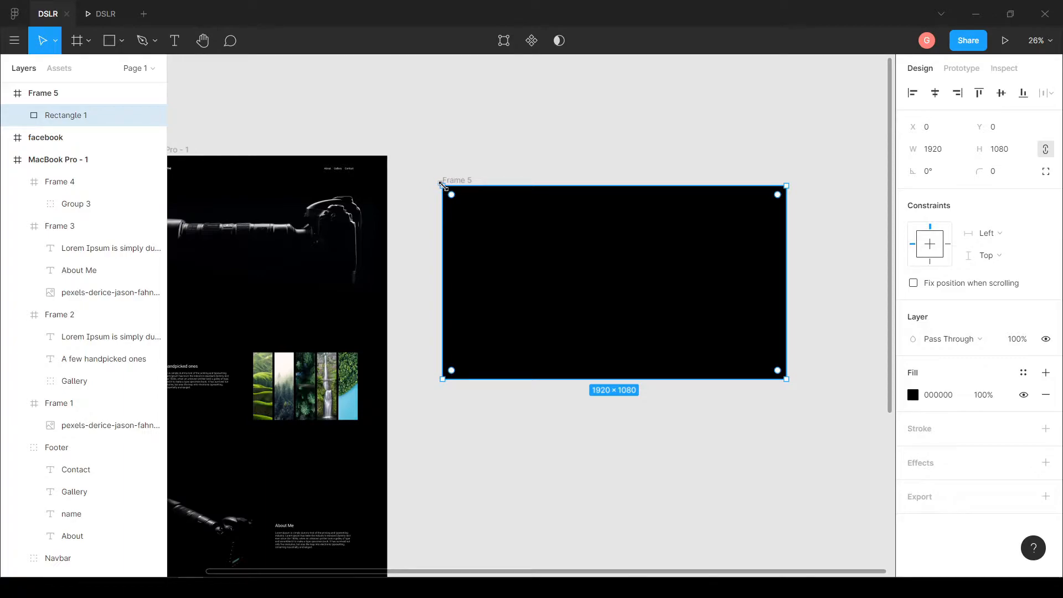
left_click_drag(442, 186, 504, 221)
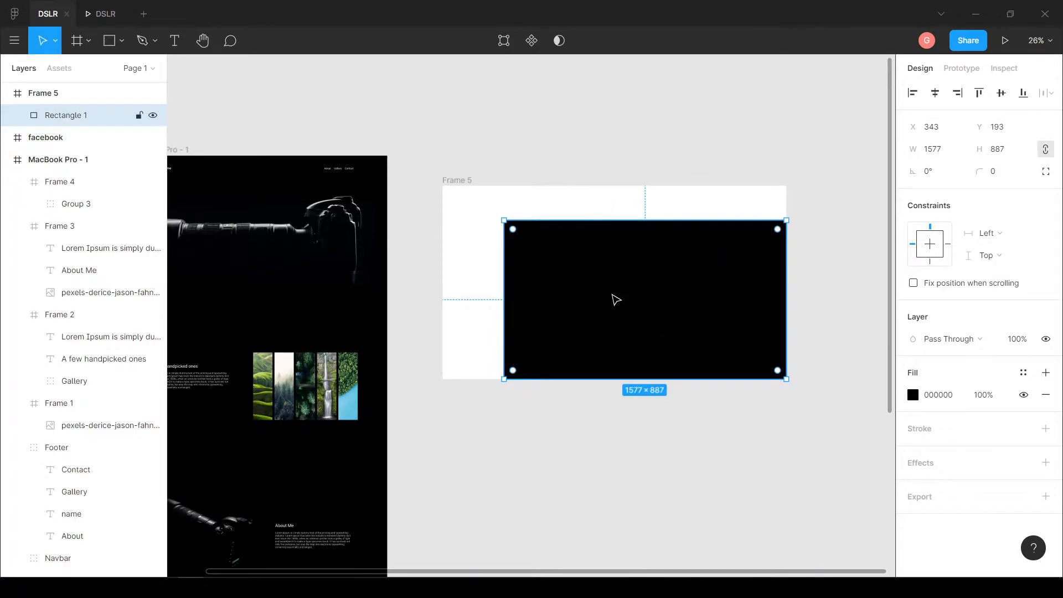
left_click(936, 94)
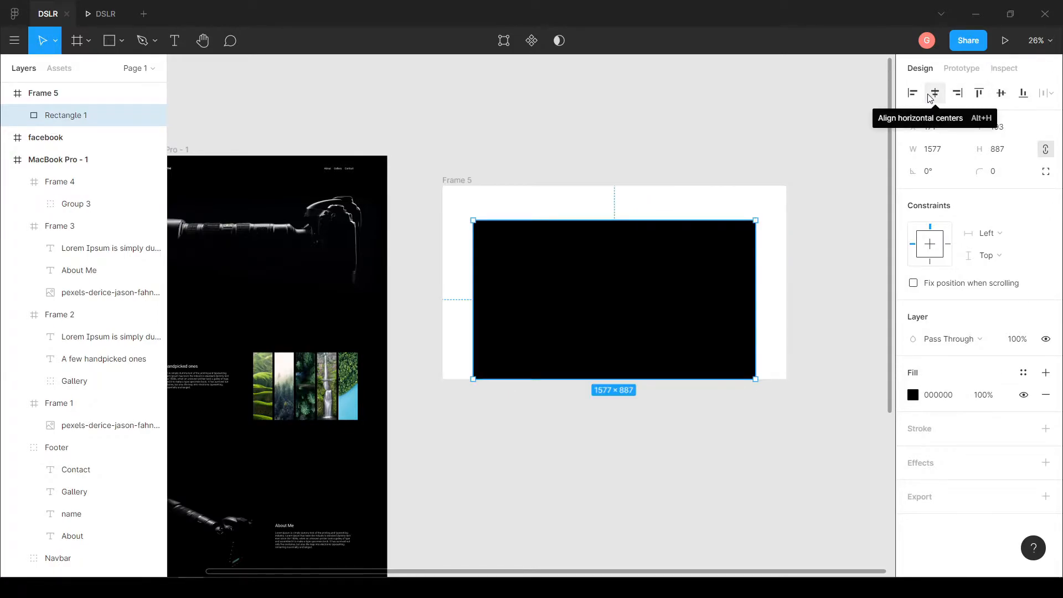
left_click(1001, 93)
left_click(733, 145)
scroll(626, 290, "up", 3)
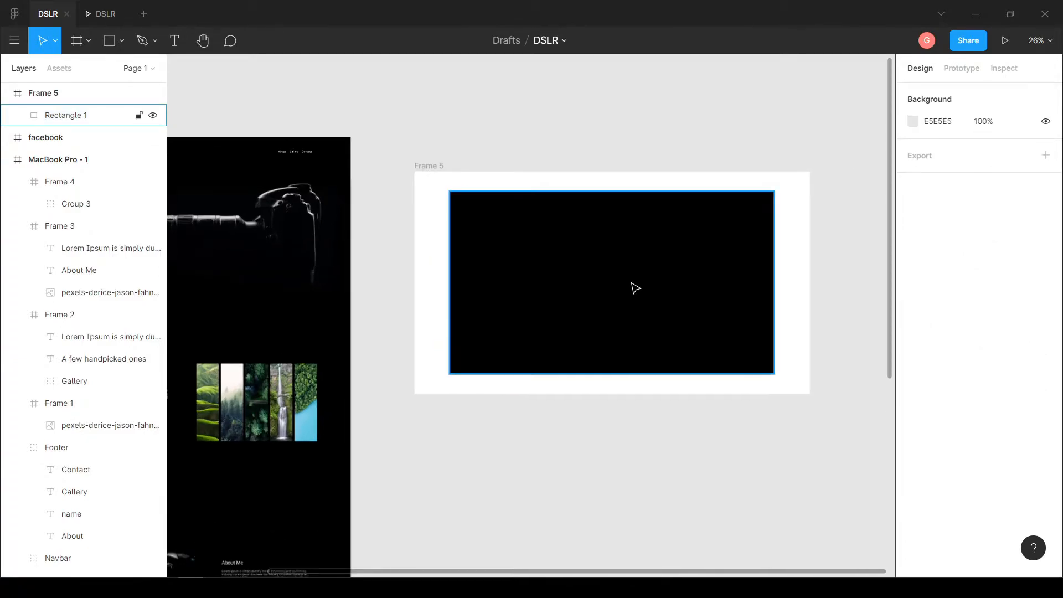
Shrink the black rectangle further to about 1460 × 821 and center it again in both directions within Frame 5
left_click(649, 287)
left_click_drag(785, 381, 761, 367)
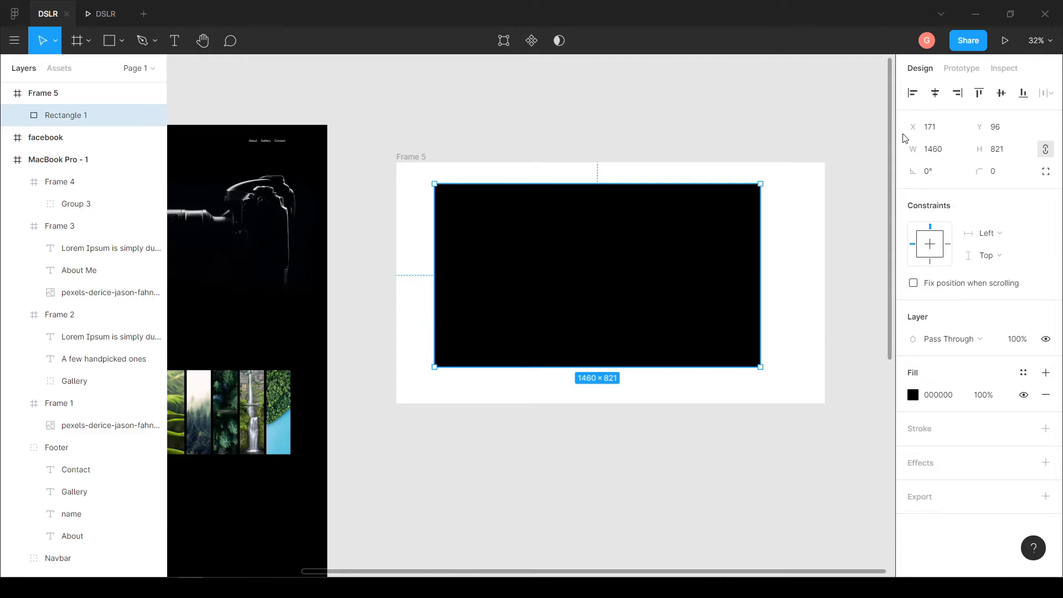
left_click(935, 93)
left_click(1001, 93)
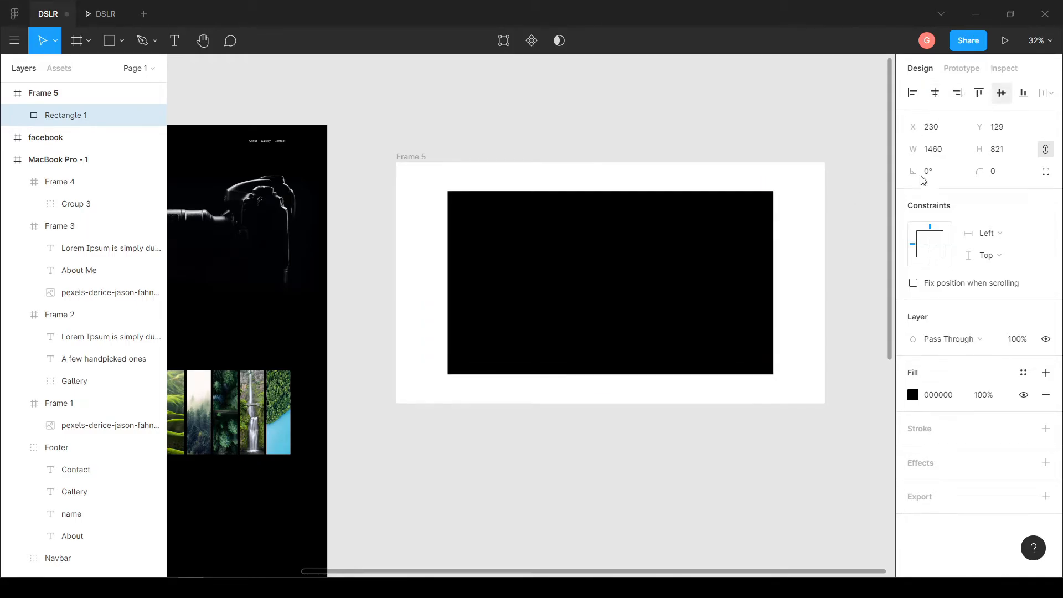
left_click(776, 265)
scroll(776, 266, "down", 2)
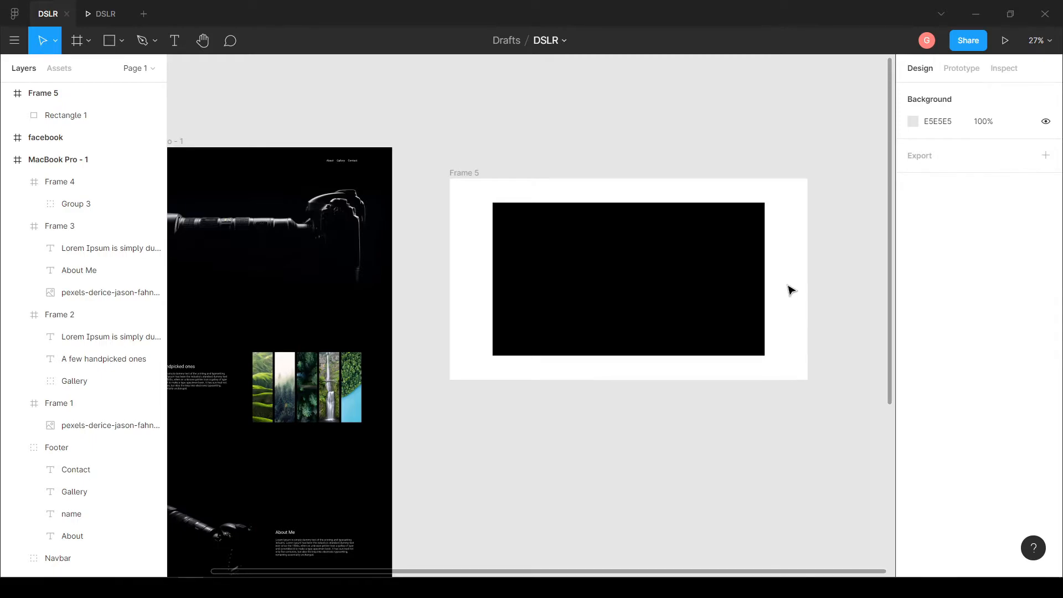
Add a drop shadow to the black rectangle with an X offset of 35 and a Y offset of 35
left_click(727, 279)
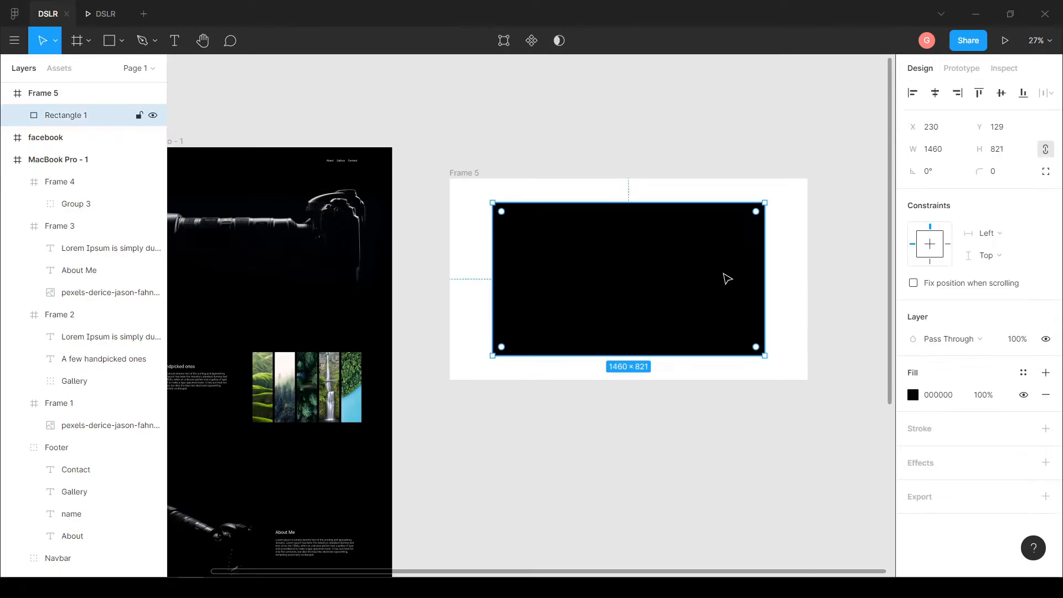
left_click(1047, 463)
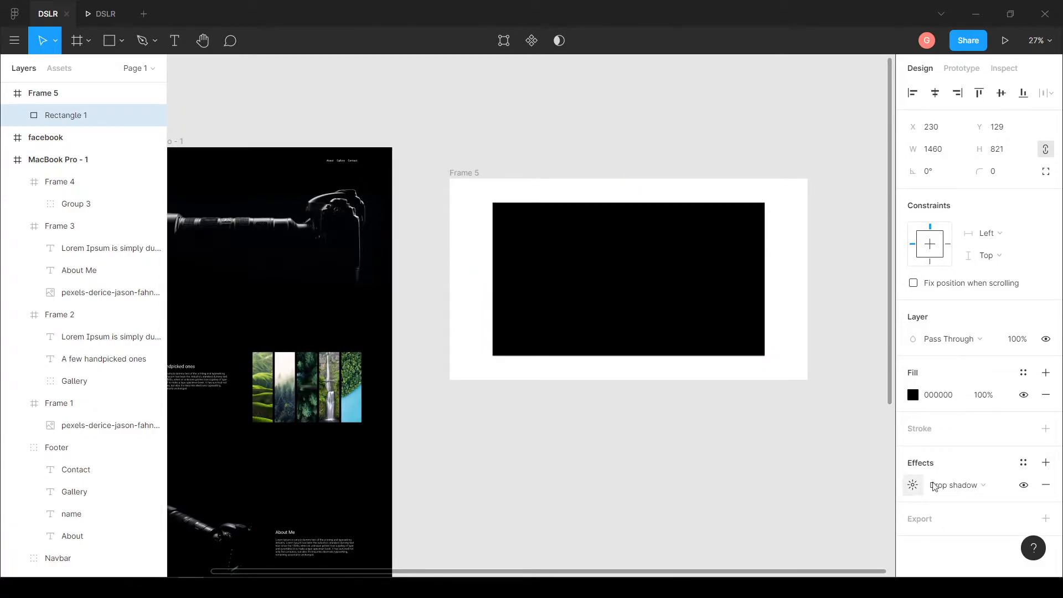
left_click(1004, 486)
left_click(941, 482)
left_click(914, 487)
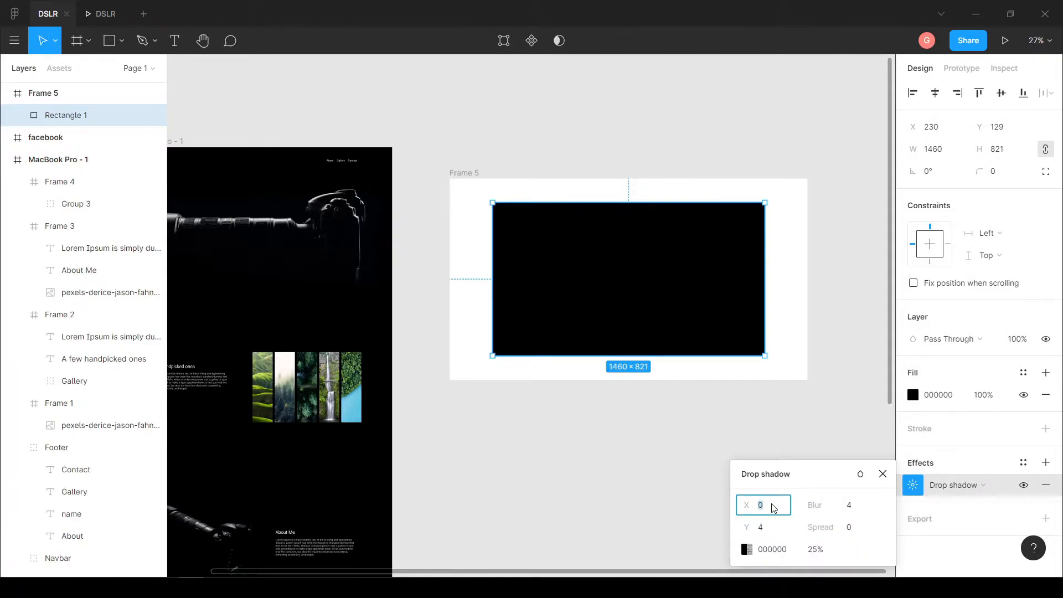
type("35")
left_click(773, 525)
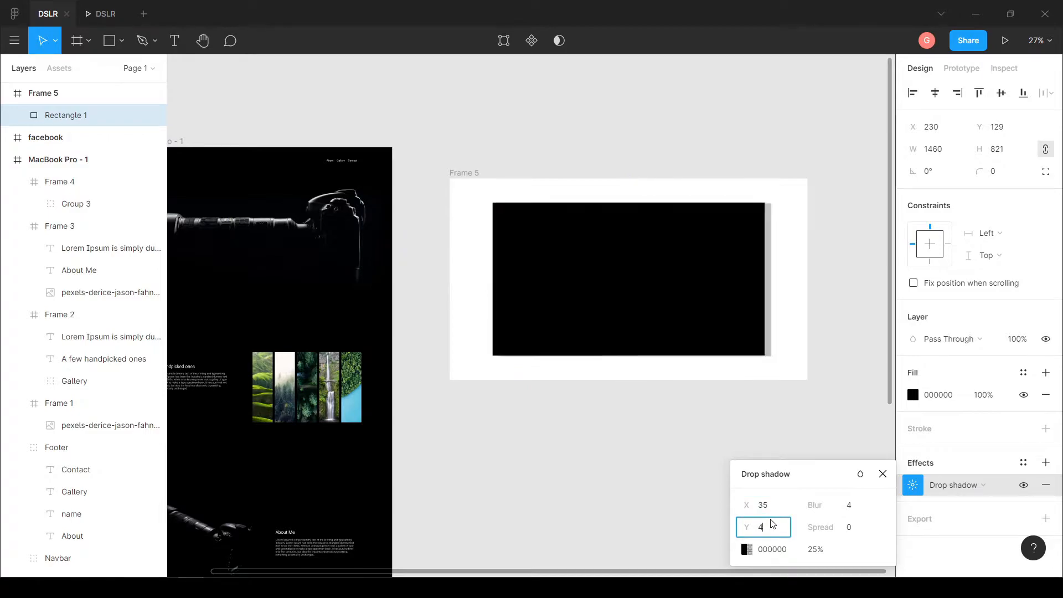
type("35")
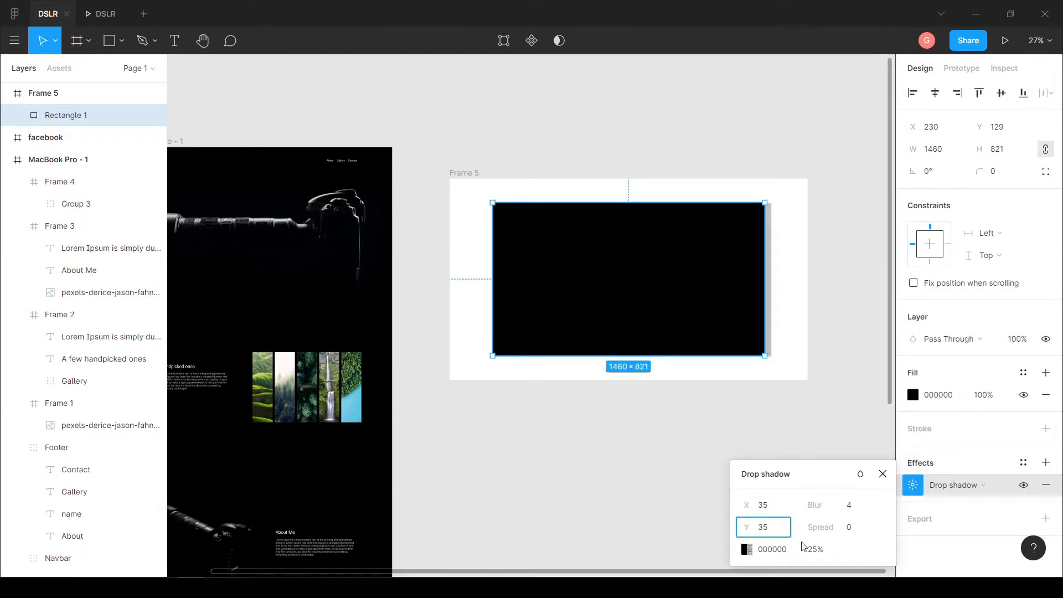
Set the rectangle's drop shadow to 34% opacity, with a blur of 98 and a spread of 18
left_click(816, 549)
type("3")
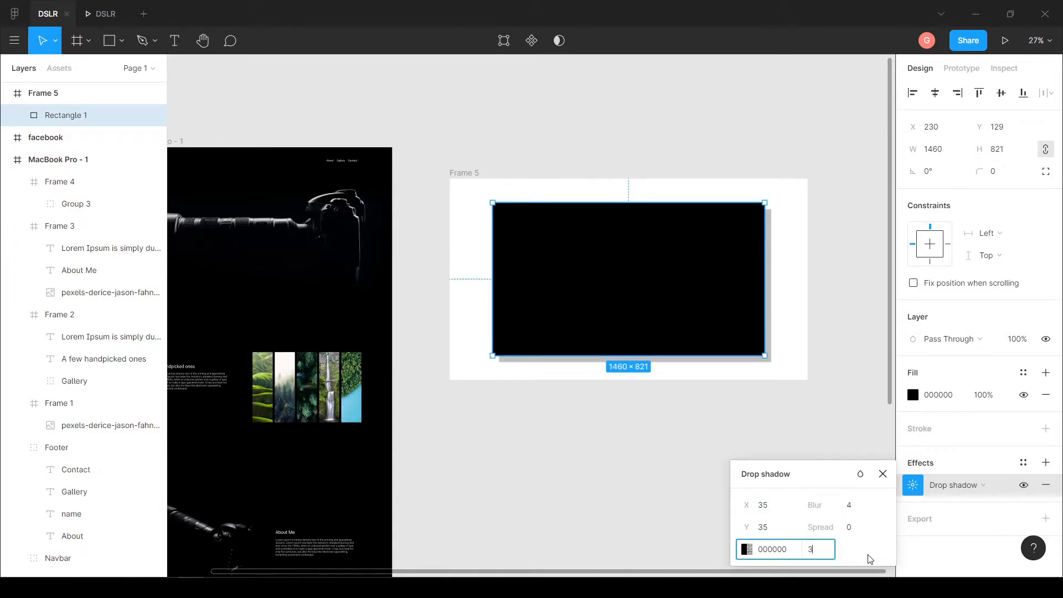
type("4")
left_click(859, 507)
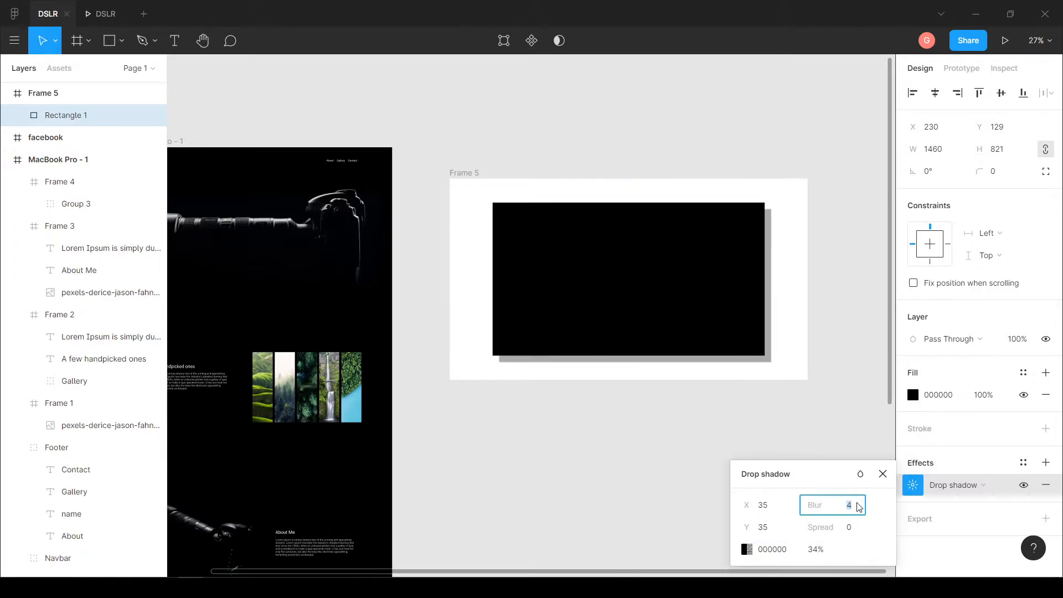
type("98")
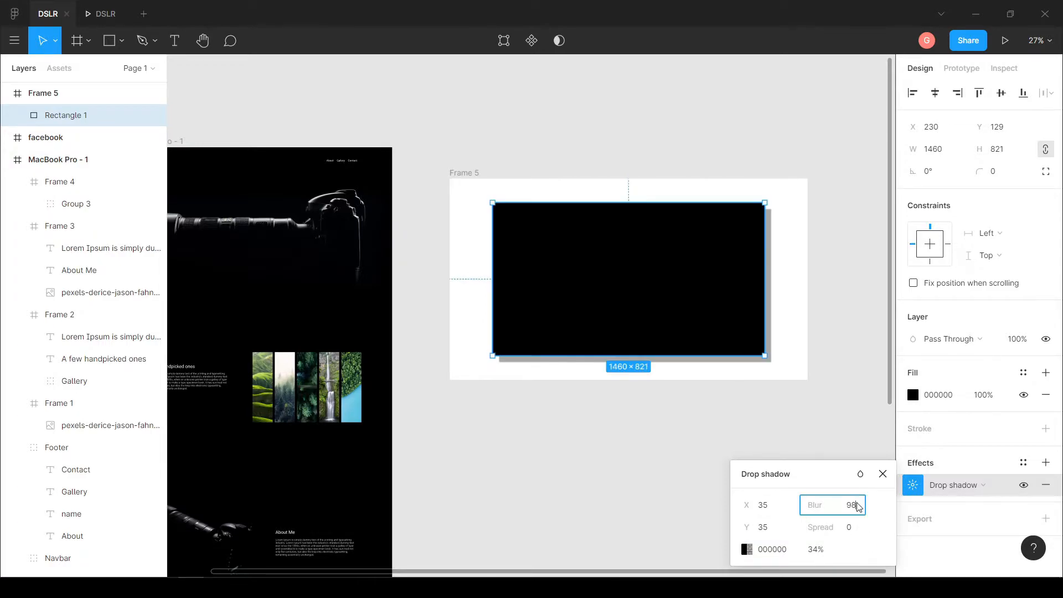
left_click(849, 529)
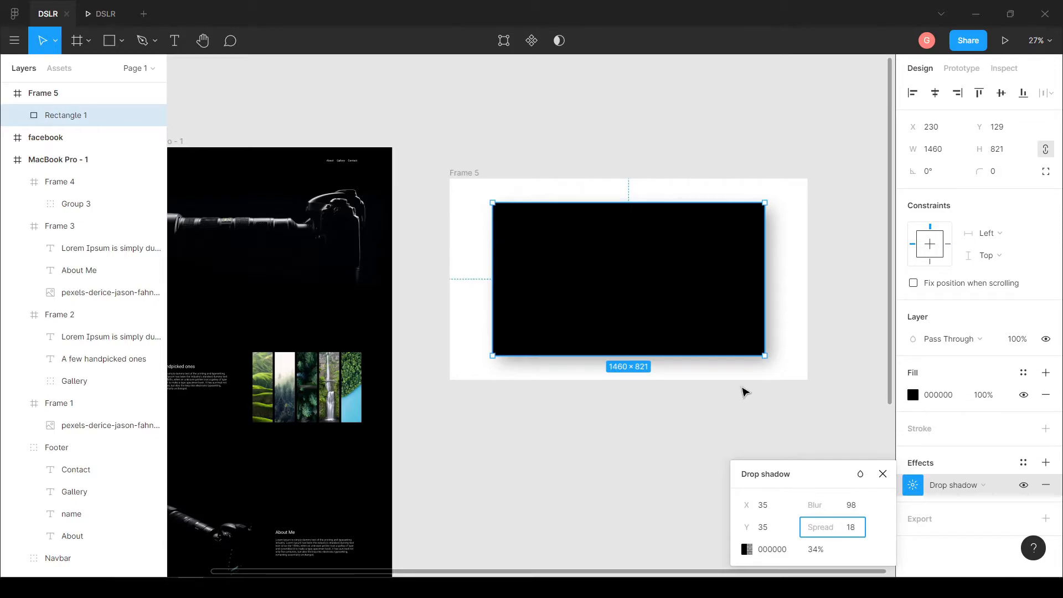
left_click(753, 407)
scroll(653, 286, "up", 1)
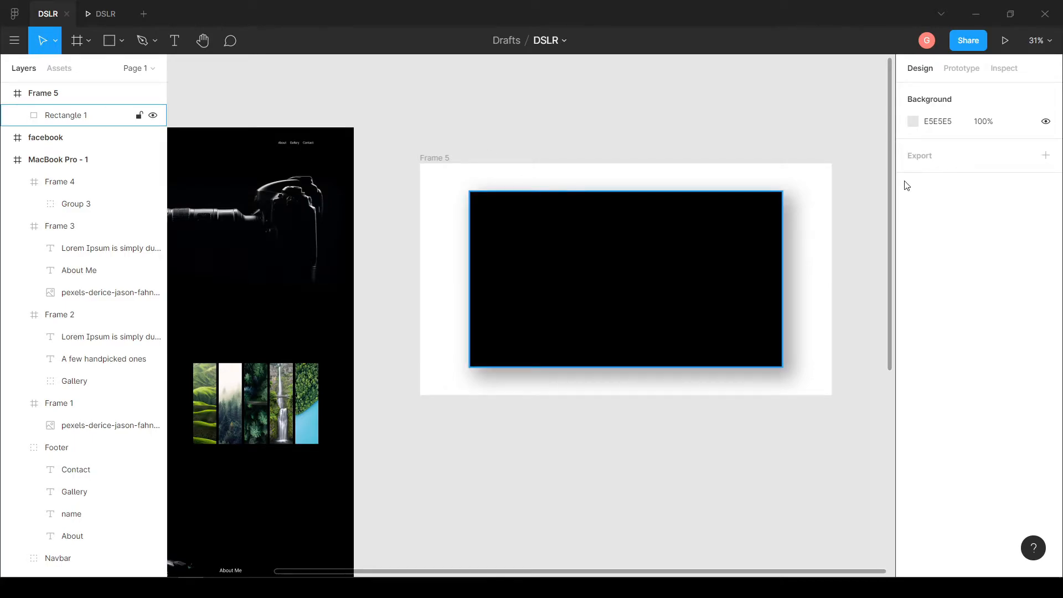
Select the MacBook Pro - 1 frame and set its export to 4x scale in PNG format
scroll(765, 437, "down", 1)
scroll(738, 468, "left", 1)
scroll(765, 440, "down", 2)
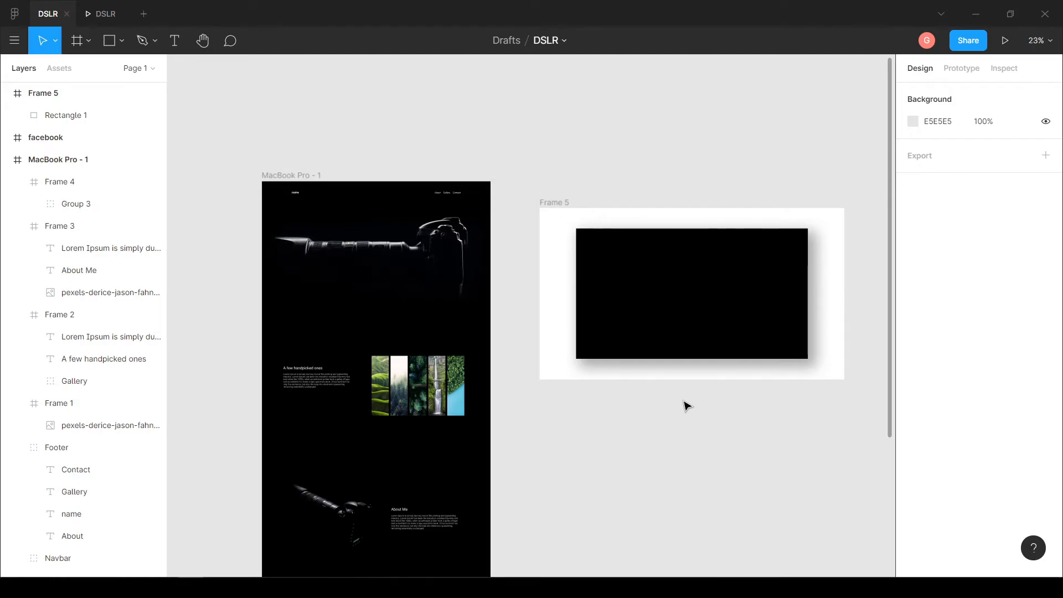
left_click_drag(724, 412, 641, 361)
scroll(640, 360, "down", 1)
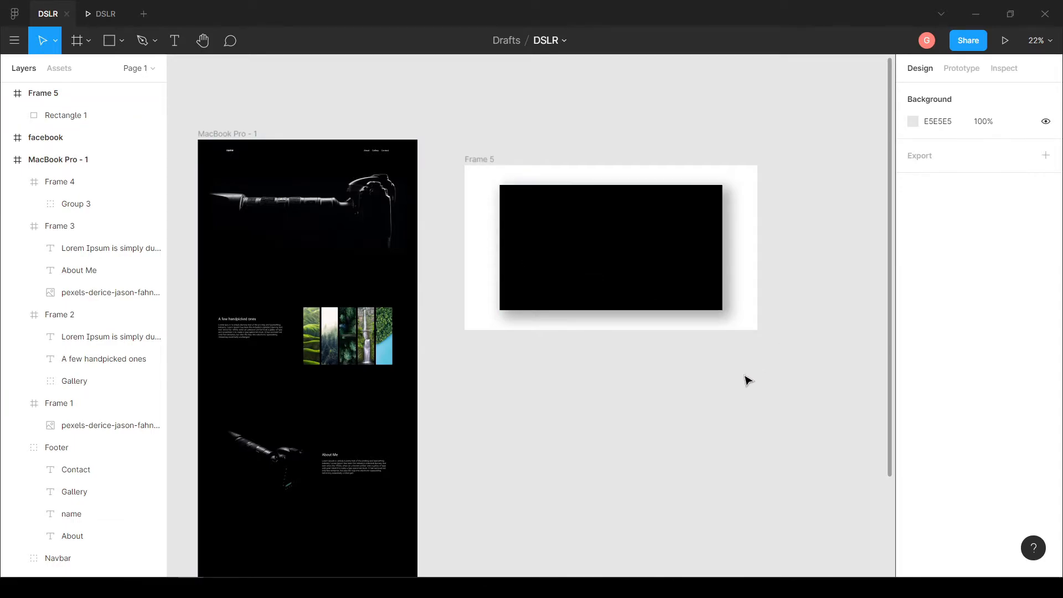
left_click(244, 137)
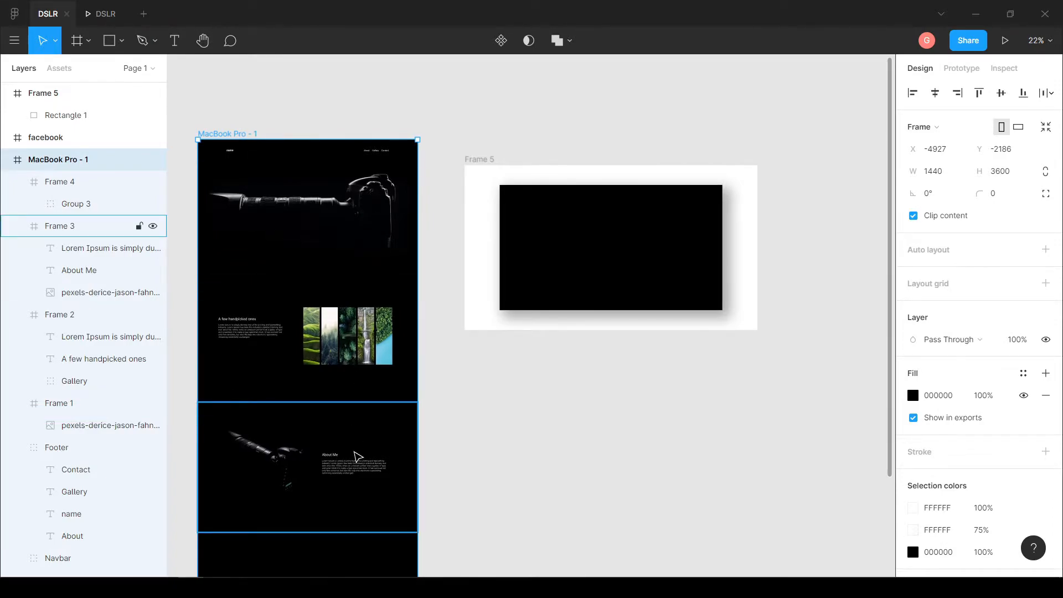
scroll(993, 477, "down", 1)
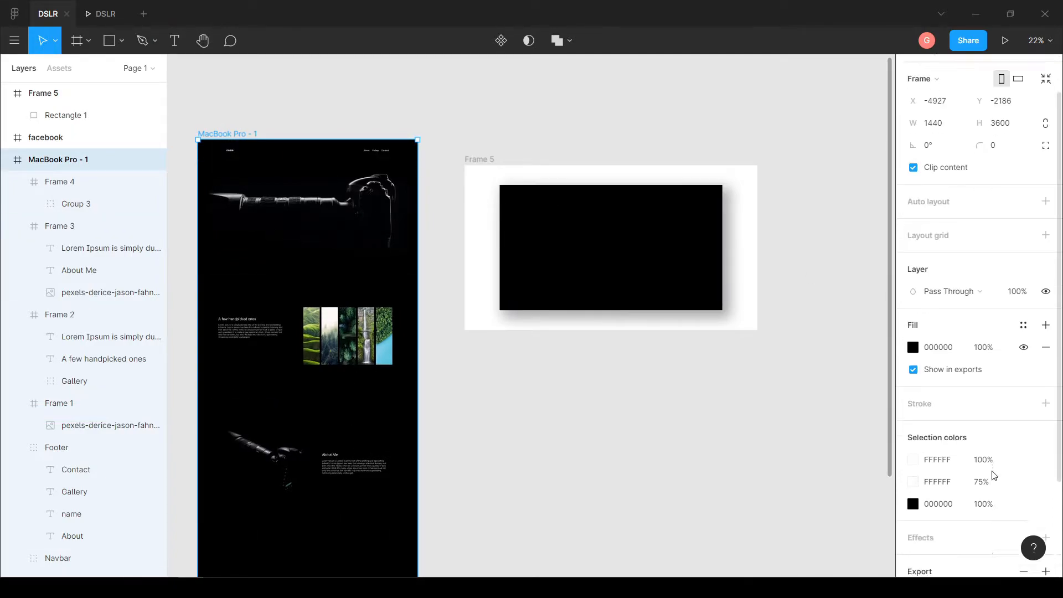
scroll(993, 476, "down", 3)
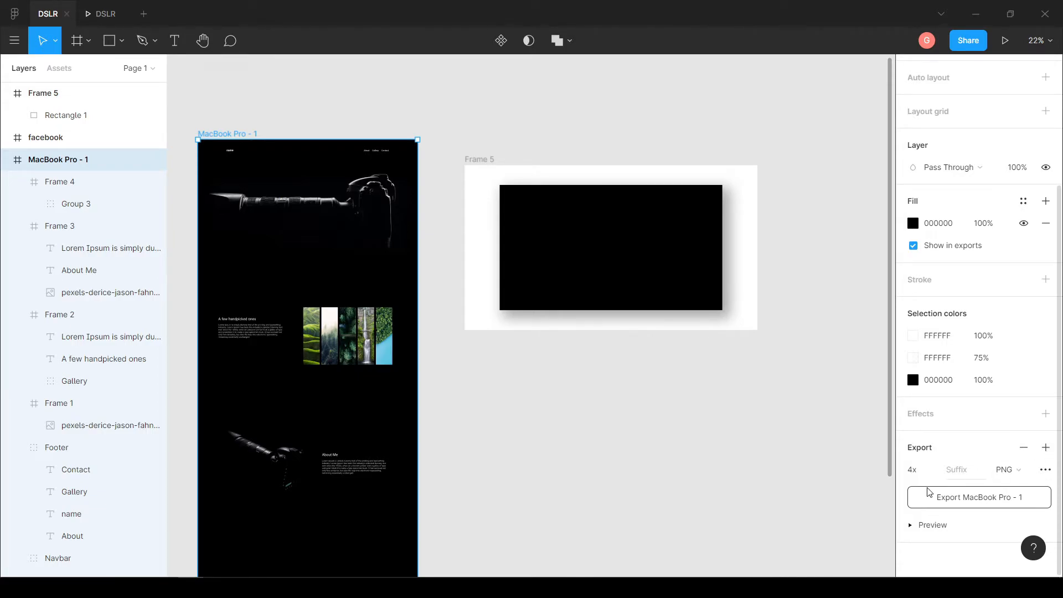
left_click(926, 471)
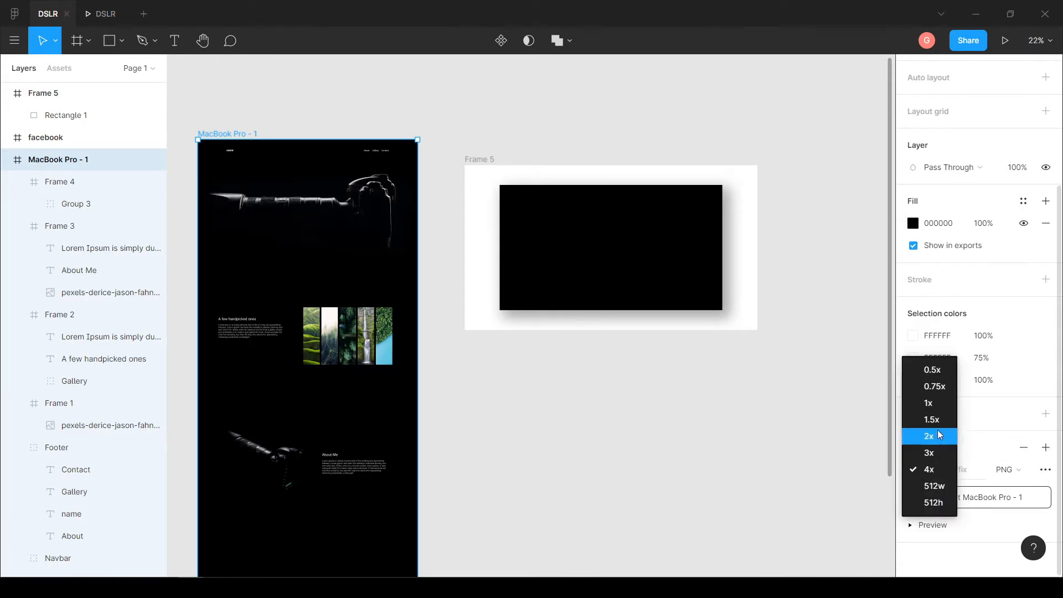
left_click(926, 470)
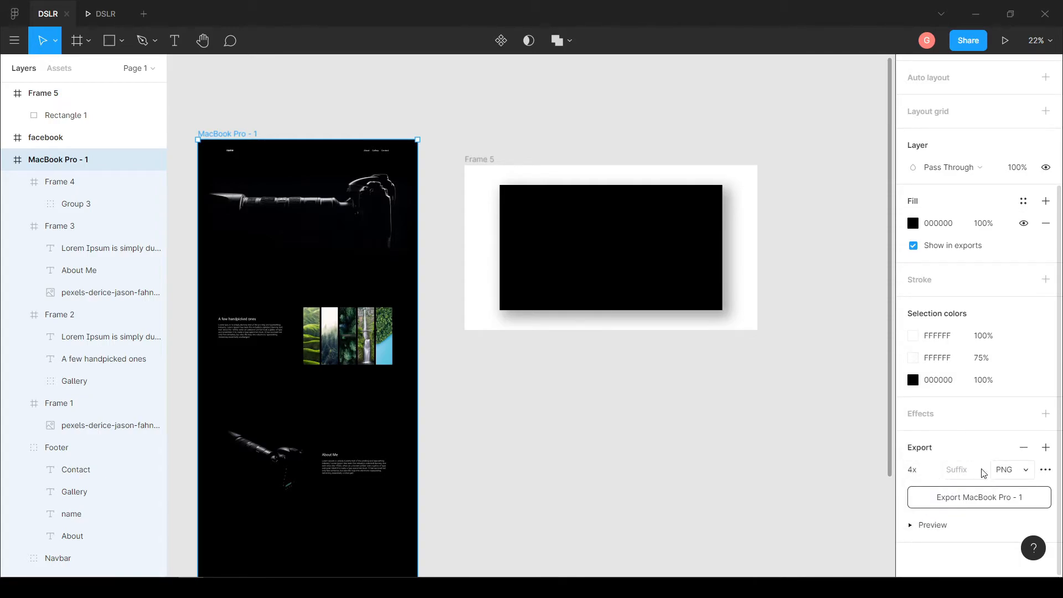
left_click(919, 475)
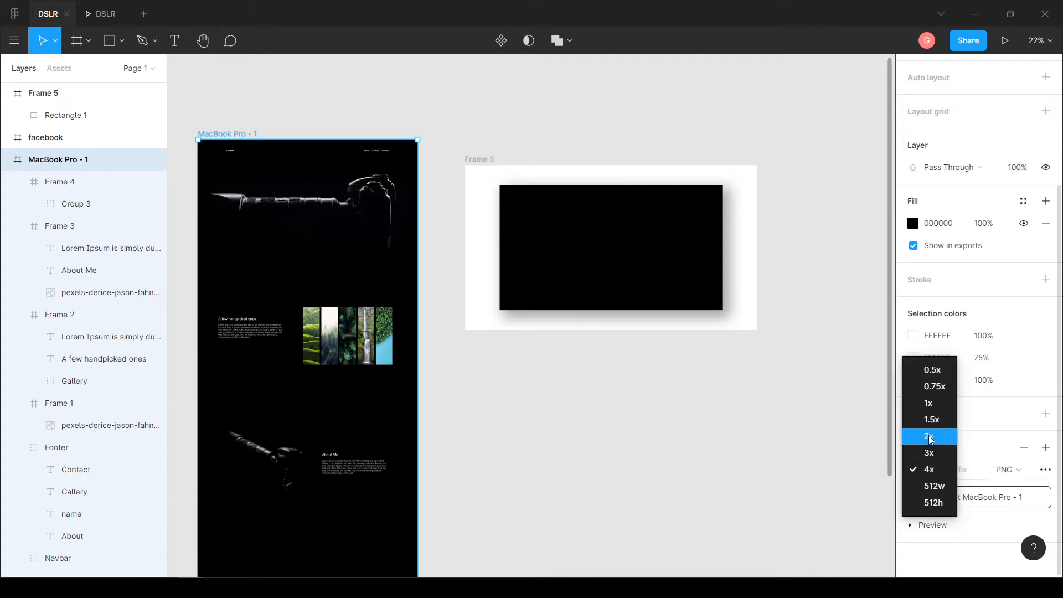
left_click(955, 548)
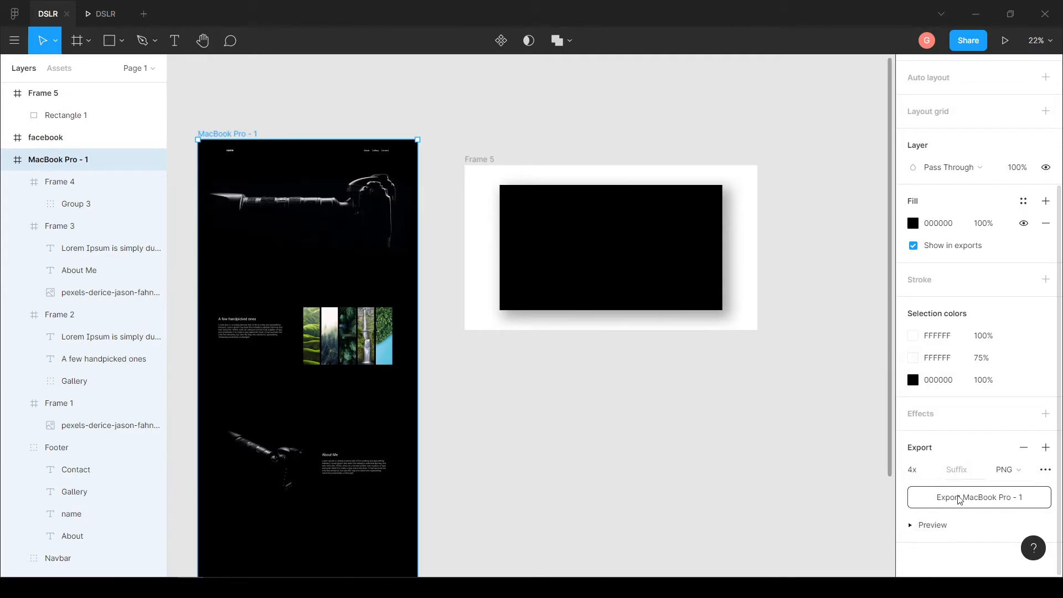
Export the MacBook Pro - 1 frame to the DSLR Assets folder as "complete image"
left_click(991, 502)
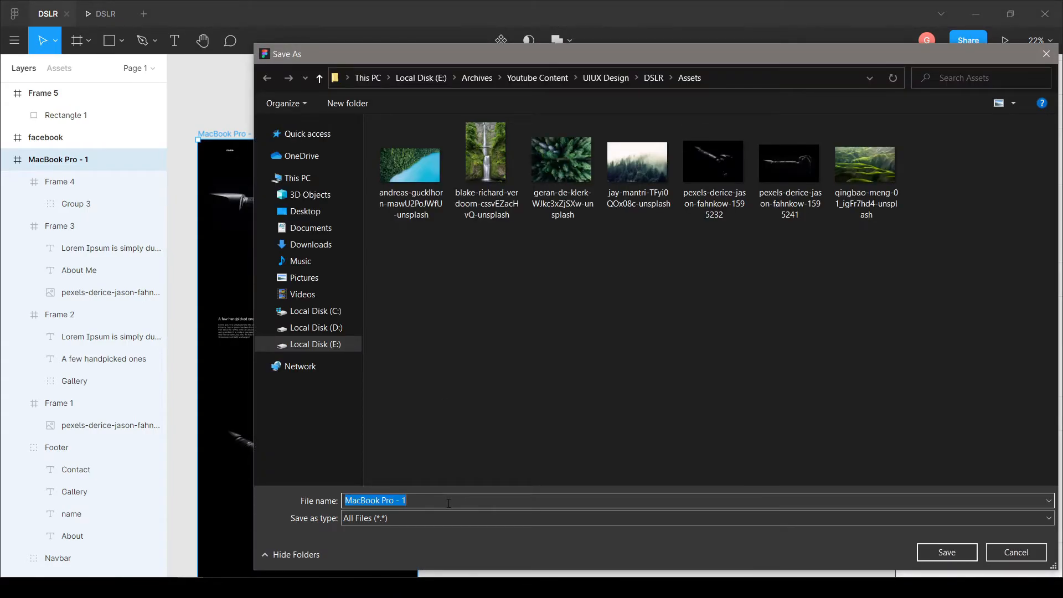
type("complete image")
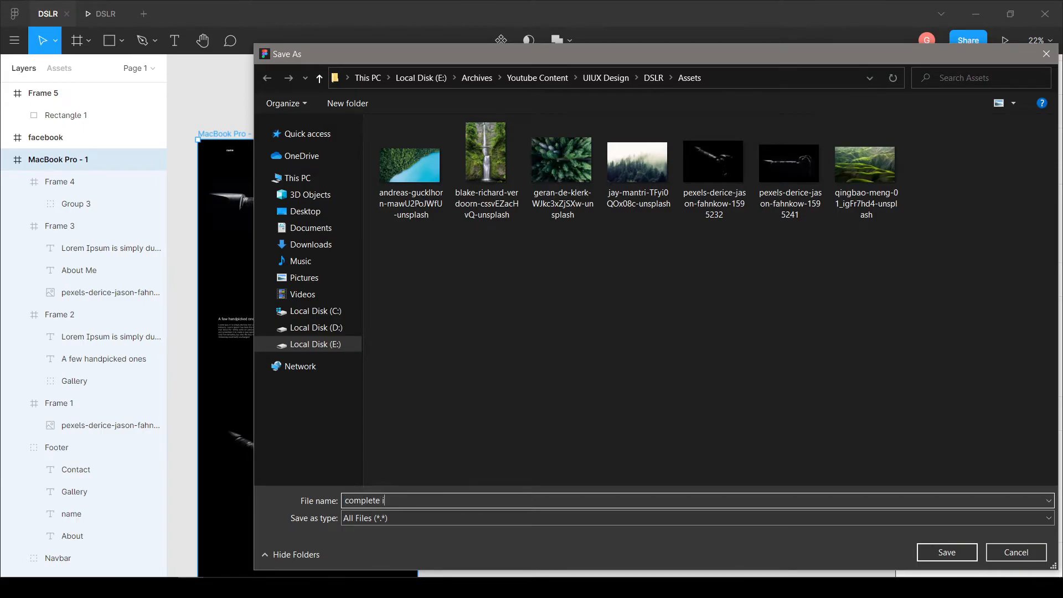
left_click(945, 550)
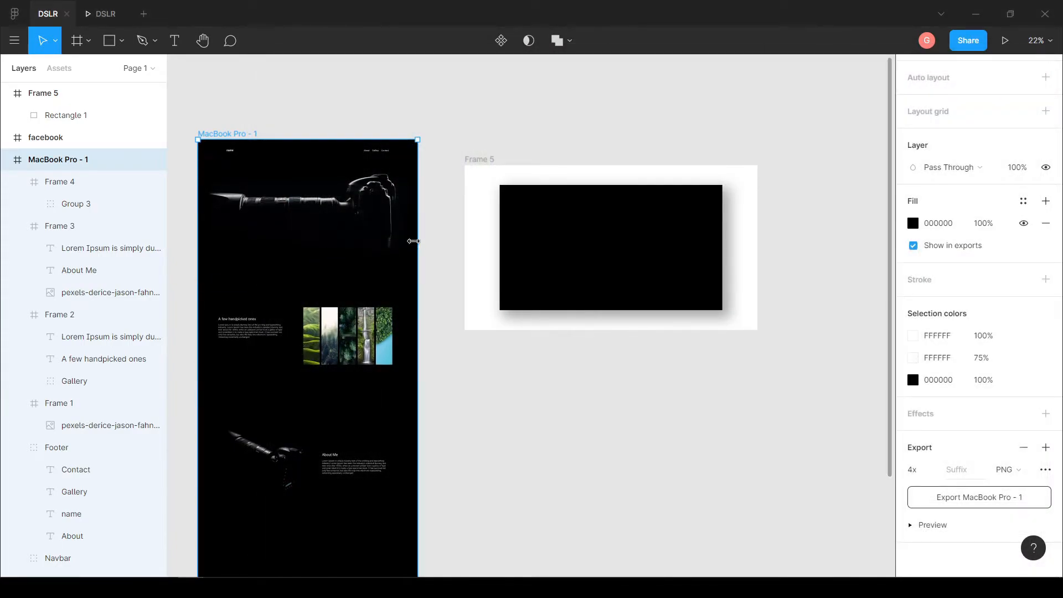
Import the "complete image" file from the Assets folder and place it on the empty canvas beside Frame 5
left_click_drag(657, 435, 493, 430)
scroll(573, 432, "down", 1)
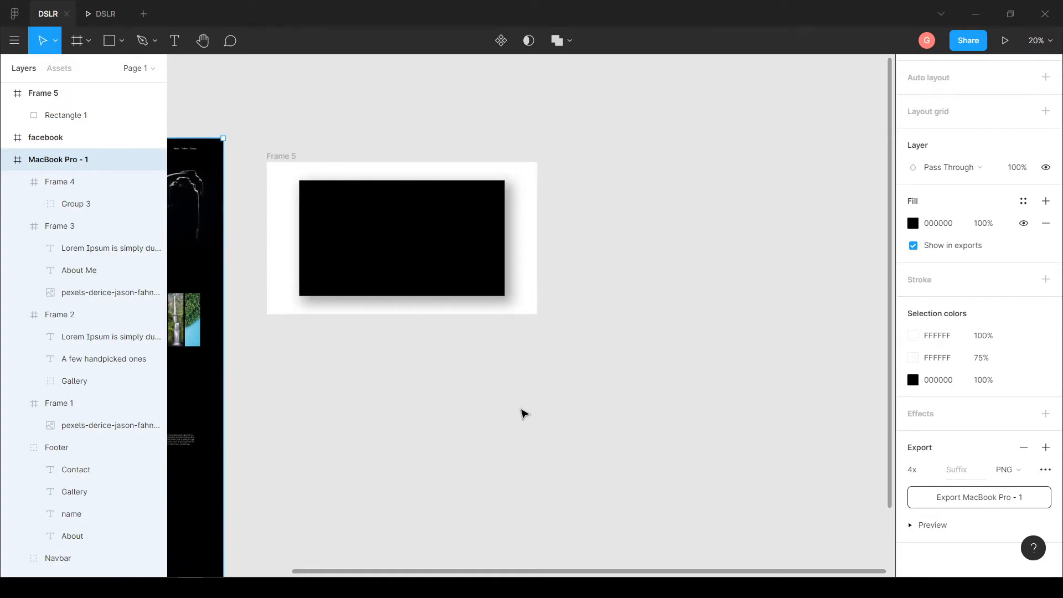
left_click(389, 135)
left_click(121, 48)
left_click(382, 104)
left_click_drag(261, 368, 371, 352)
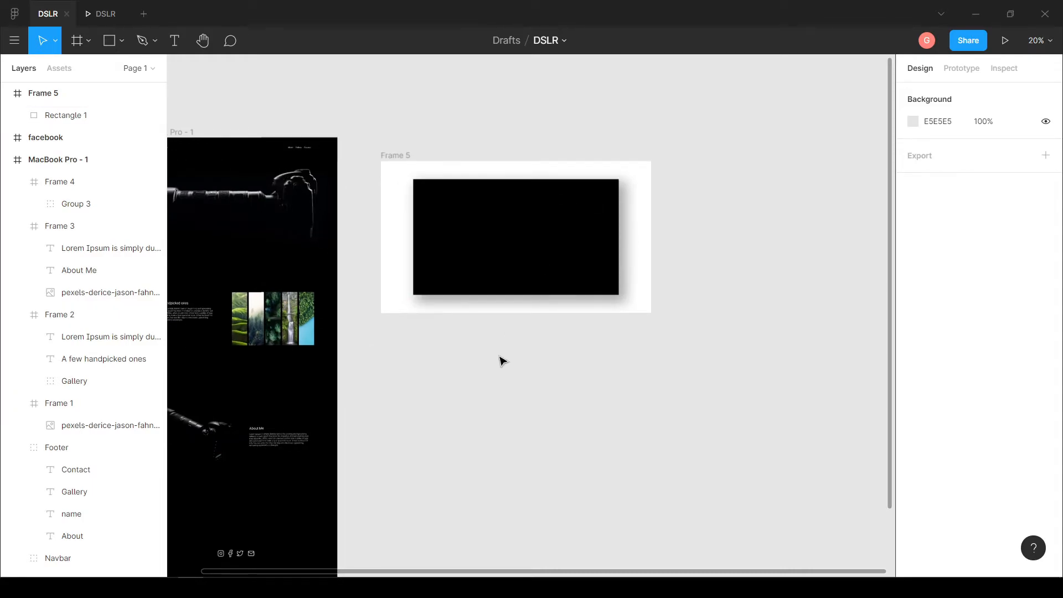
left_click_drag(668, 270, 582, 283)
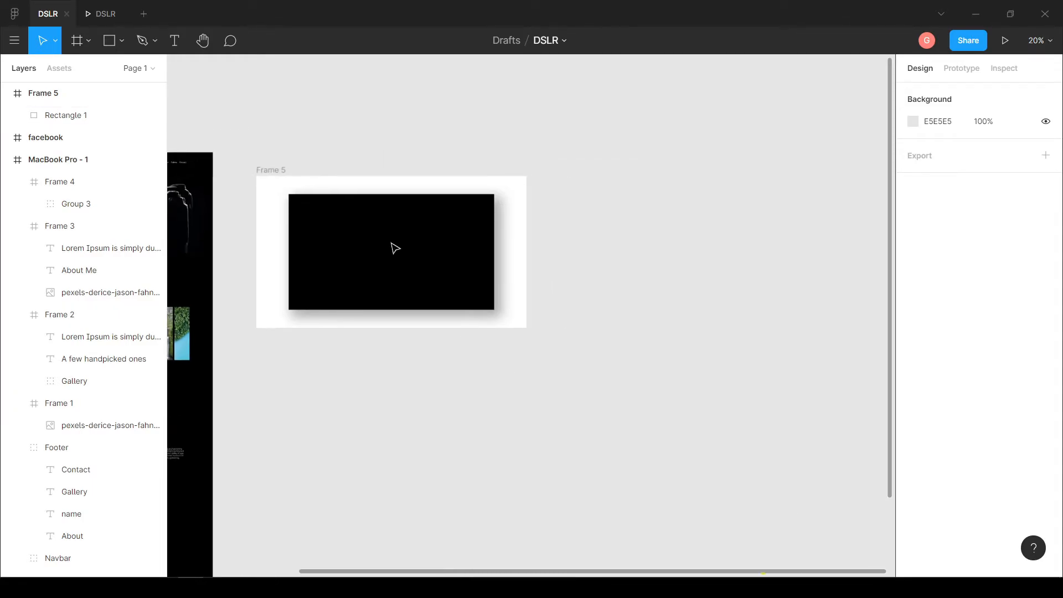
left_click(120, 50)
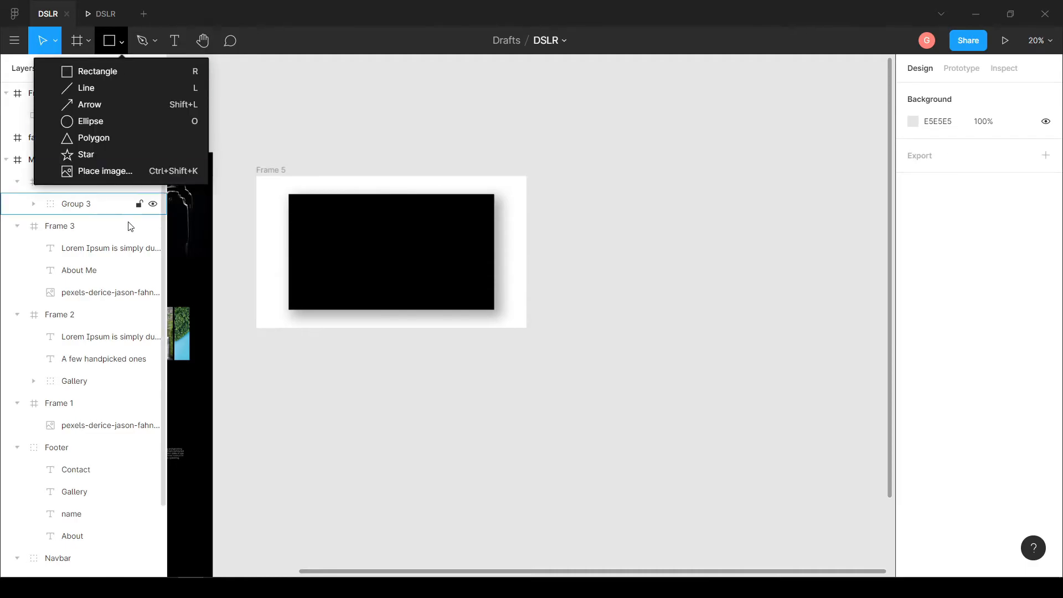
left_click(138, 172)
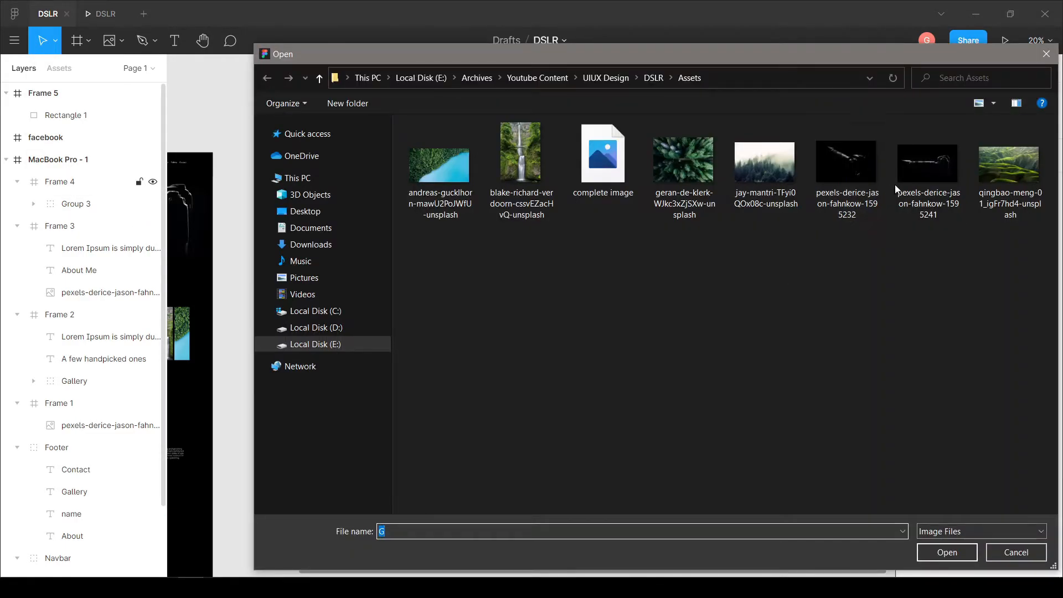
left_click(626, 183)
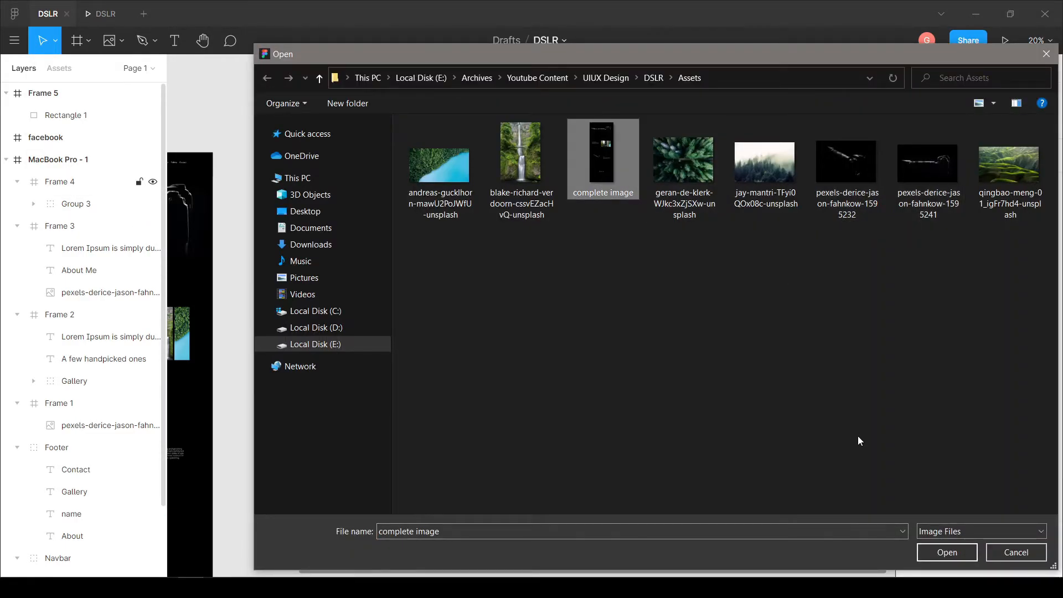
left_click(931, 545)
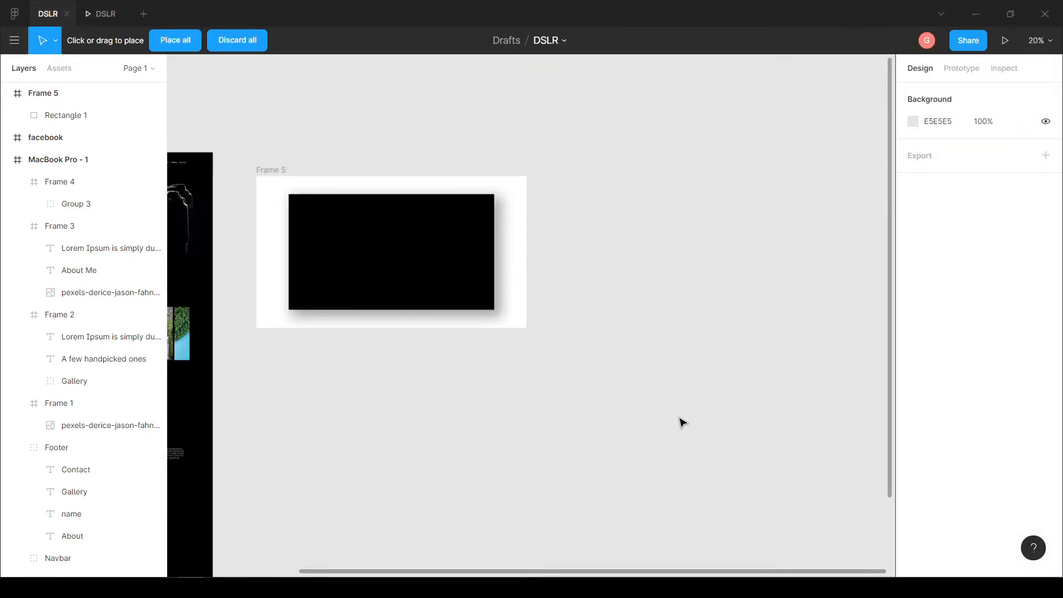
left_click(652, 307)
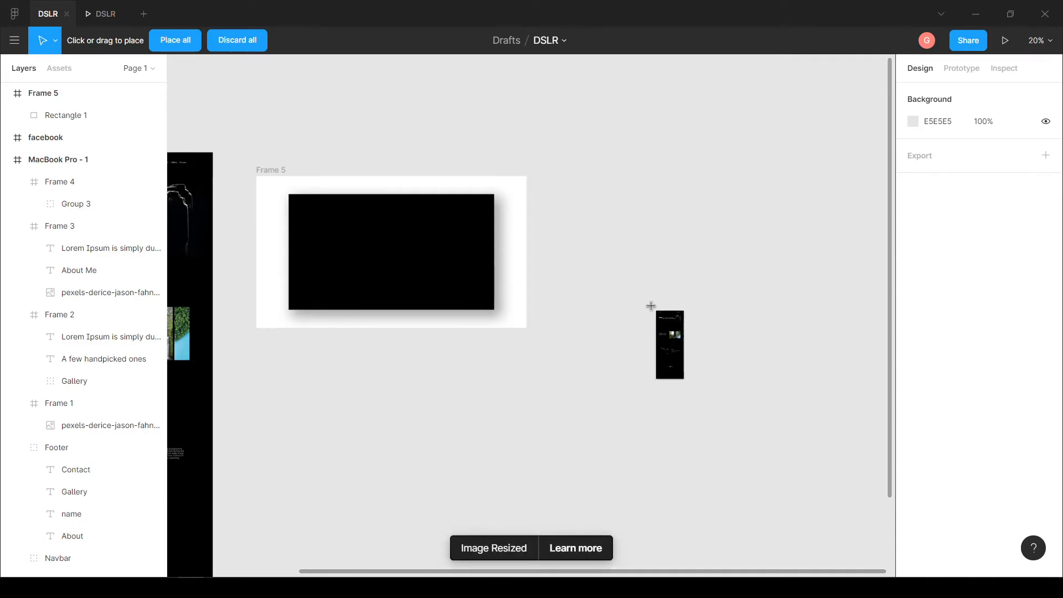
left_click(651, 305)
Reposition the placed website image next to Frame 5, at about X -1197 and Y -1861
left_click(789, 175)
left_click_drag(788, 219, 789, 300)
left_click_drag(739, 259, 751, 351)
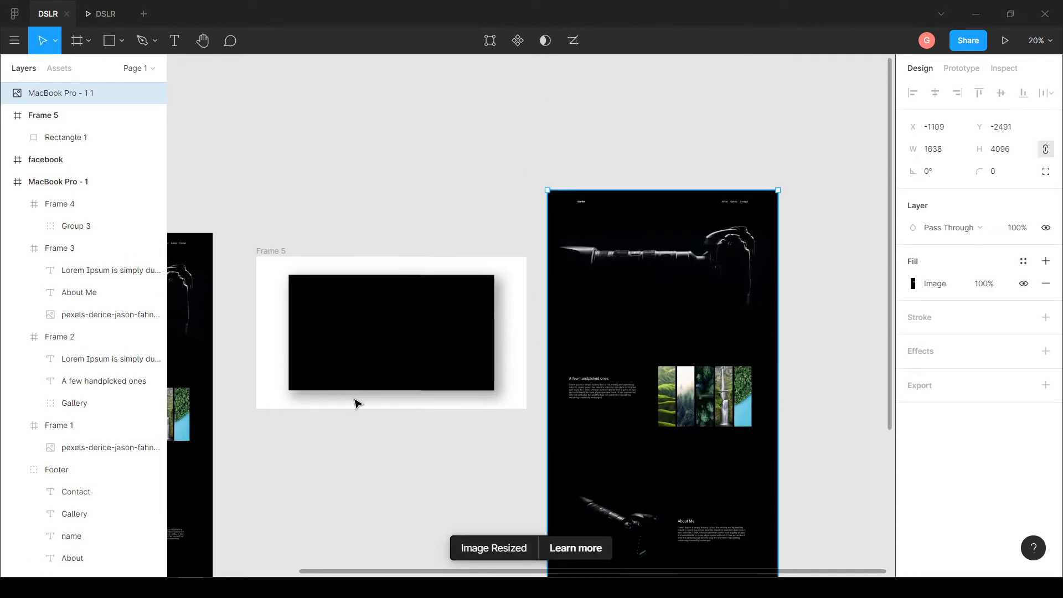
left_click_drag(353, 398, 421, 297)
left_click_drag(755, 183, 782, 293)
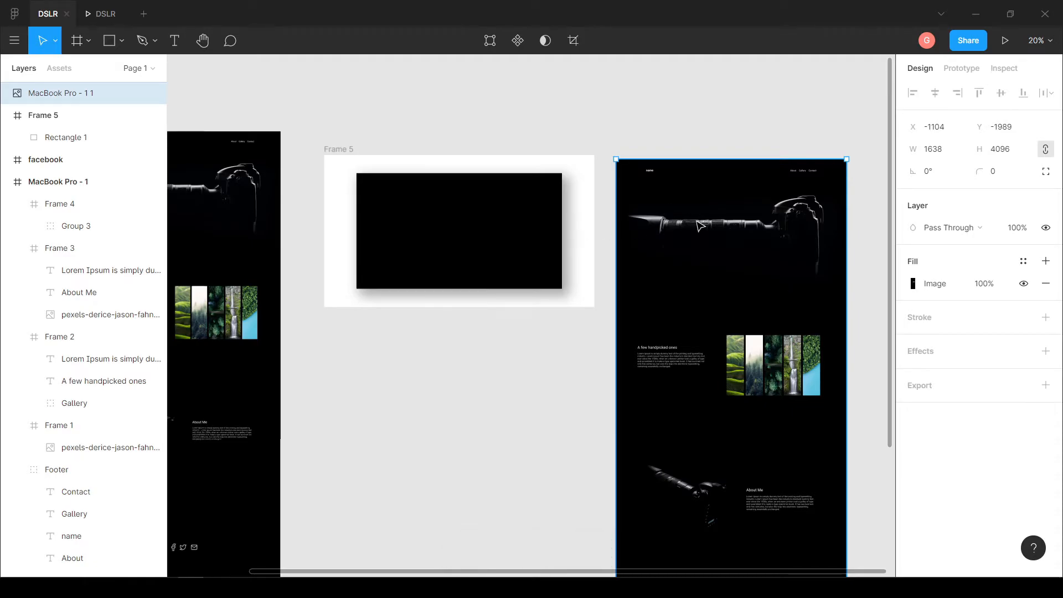
left_click_drag(716, 228, 703, 246)
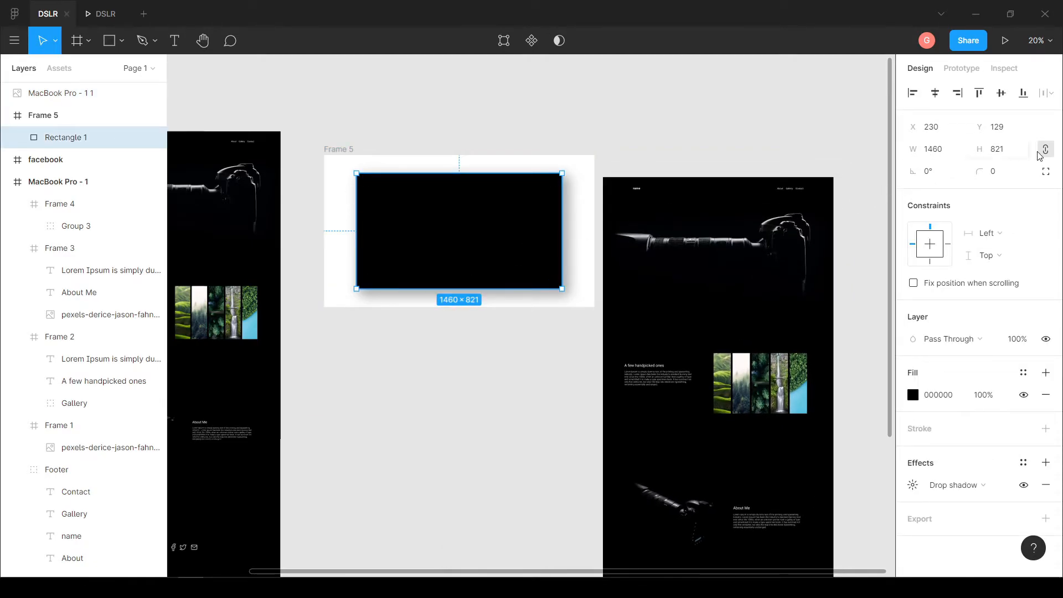
Set the website image's width to 1460 with constrained proportions, matching the black rectangle's width
left_click(743, 308)
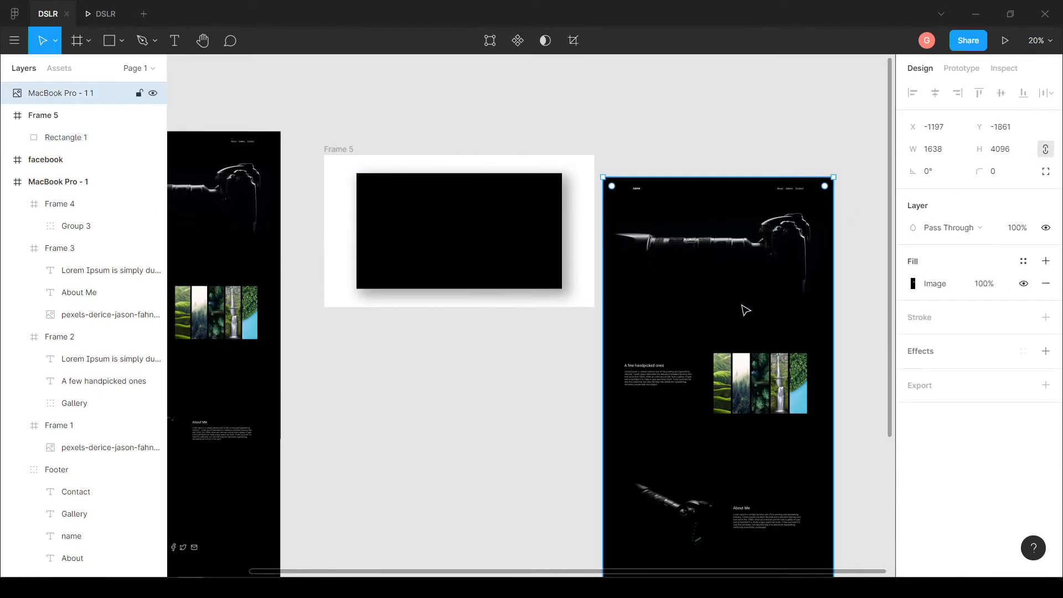
left_click(500, 242)
left_click(699, 250)
left_click(1046, 149)
left_click(952, 152)
type("1460")
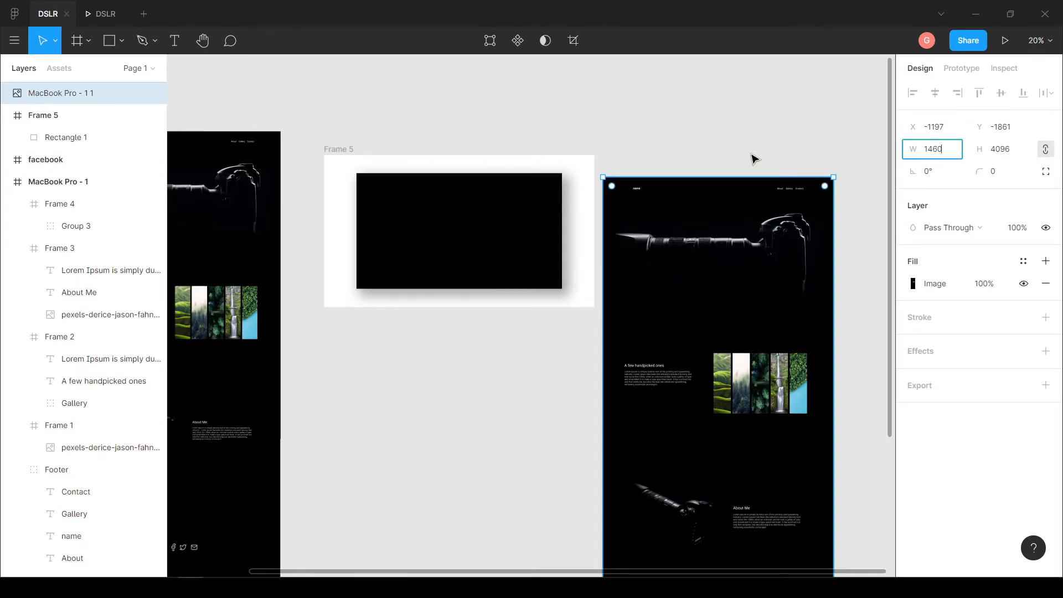
left_click(742, 142)
Move the website image into Frame 5 over the black rectangle, aligning their upper corners at X 230, Y 129
left_click_drag(759, 290, 510, 292)
left_click(801, 266)
left_click(541, 266)
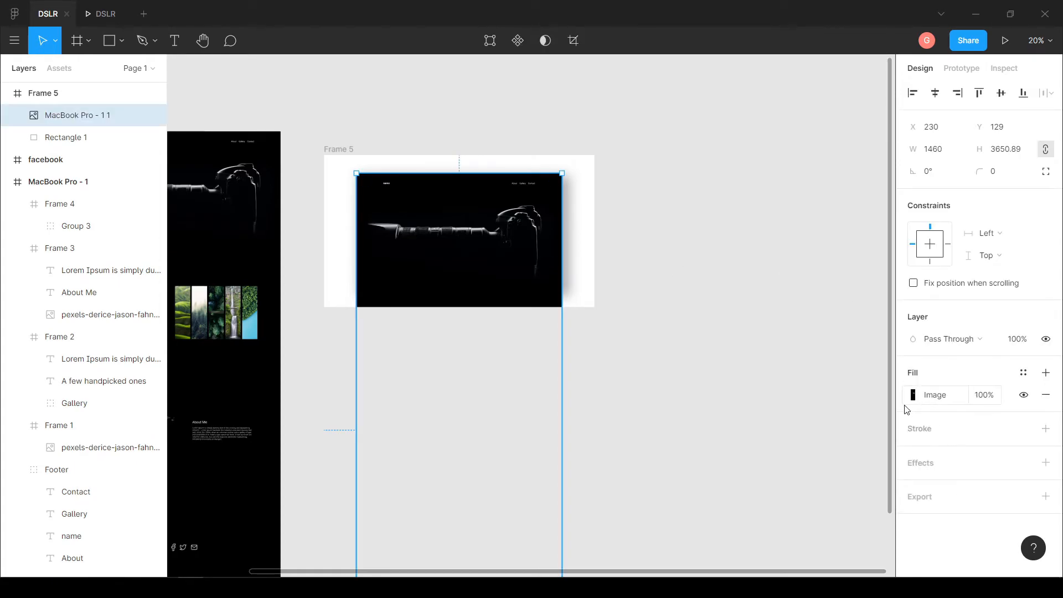
Crop the website image from its lower edge to 1460 × 821 so only the hero section covers the rectangle
left_click(915, 396)
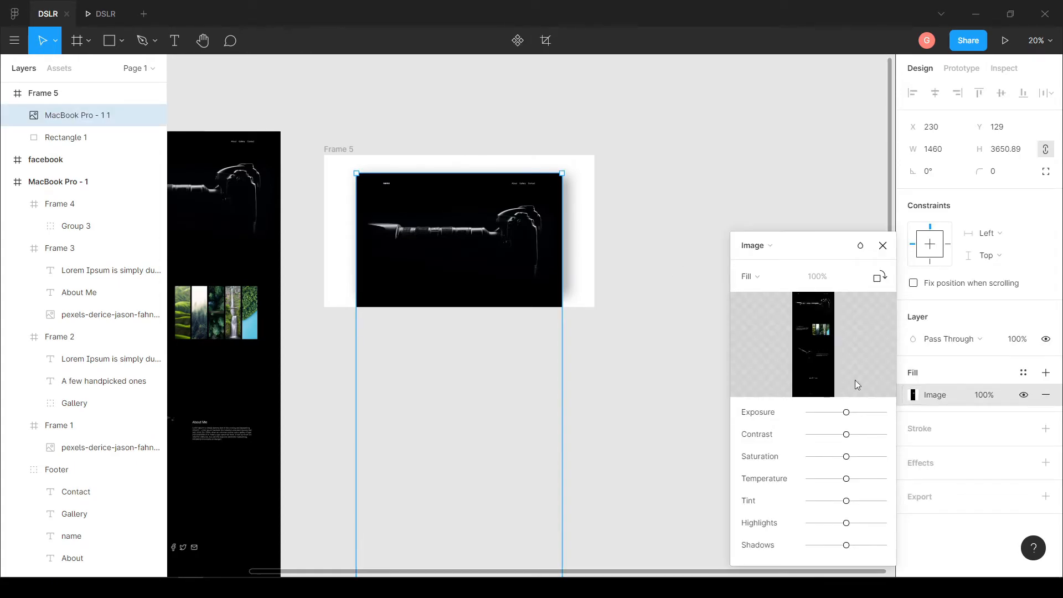
left_click(765, 281)
left_click(767, 309)
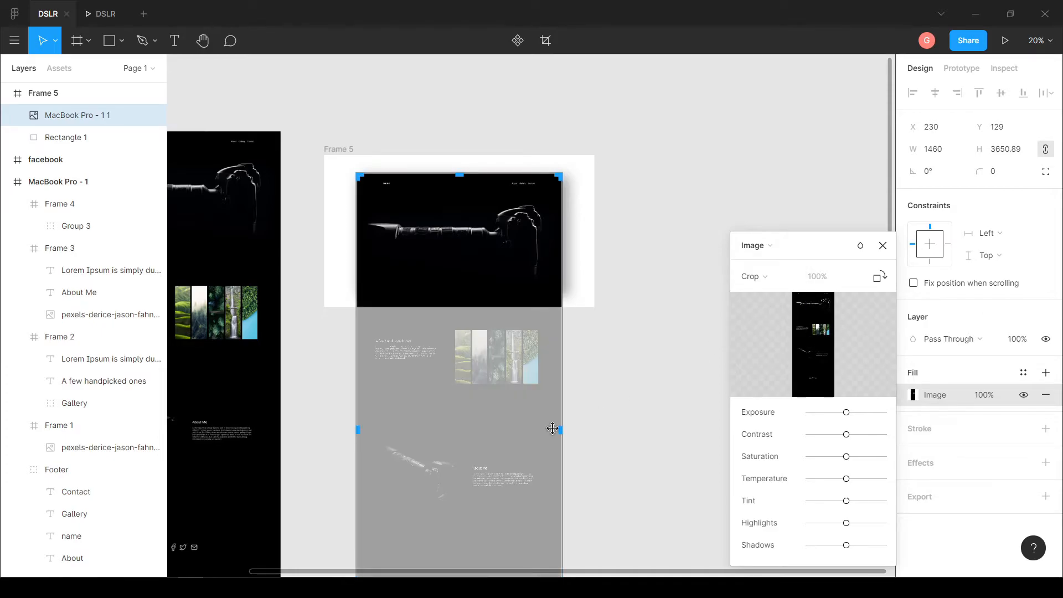
scroll(600, 449, "down", 5)
left_click_drag(462, 431, 459, 170)
scroll(511, 266, "up", 2)
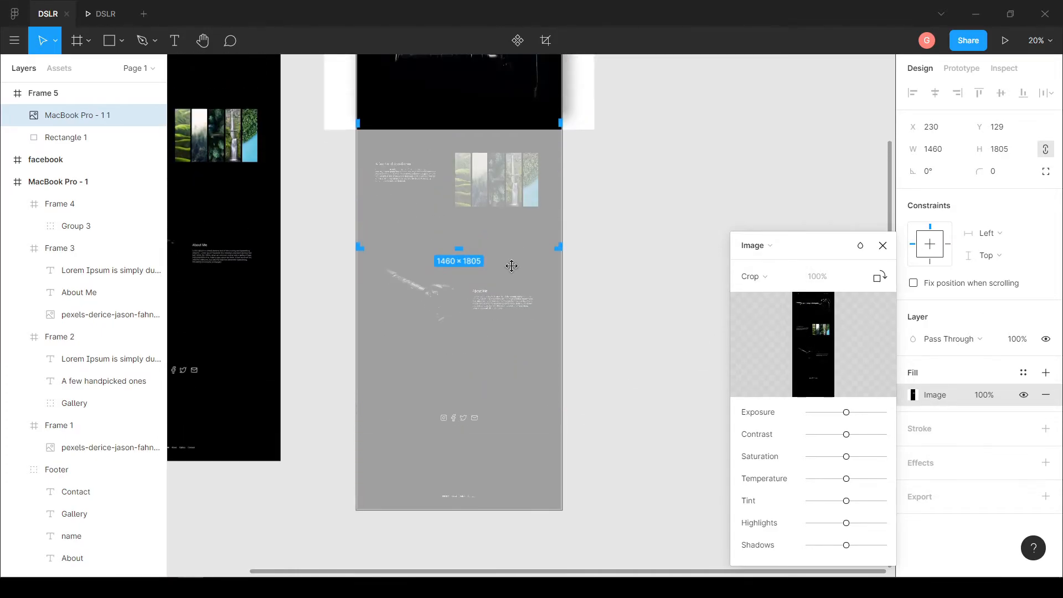
scroll(512, 266, "up", 2)
left_click_drag(460, 265, 459, 166)
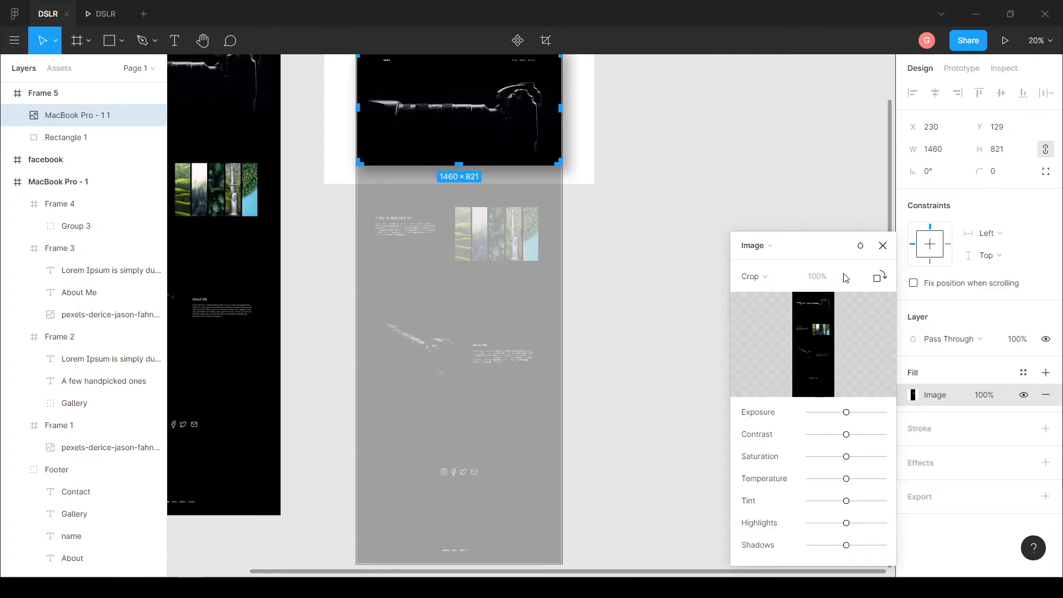
left_click(883, 246)
left_click(514, 316)
Examine the mockup in Frame 5 up close and at reduced size, checking the cropped image and its shadow
scroll(506, 291, "up", 2)
scroll(570, 332, "up", 3)
scroll(570, 331, "up", 3)
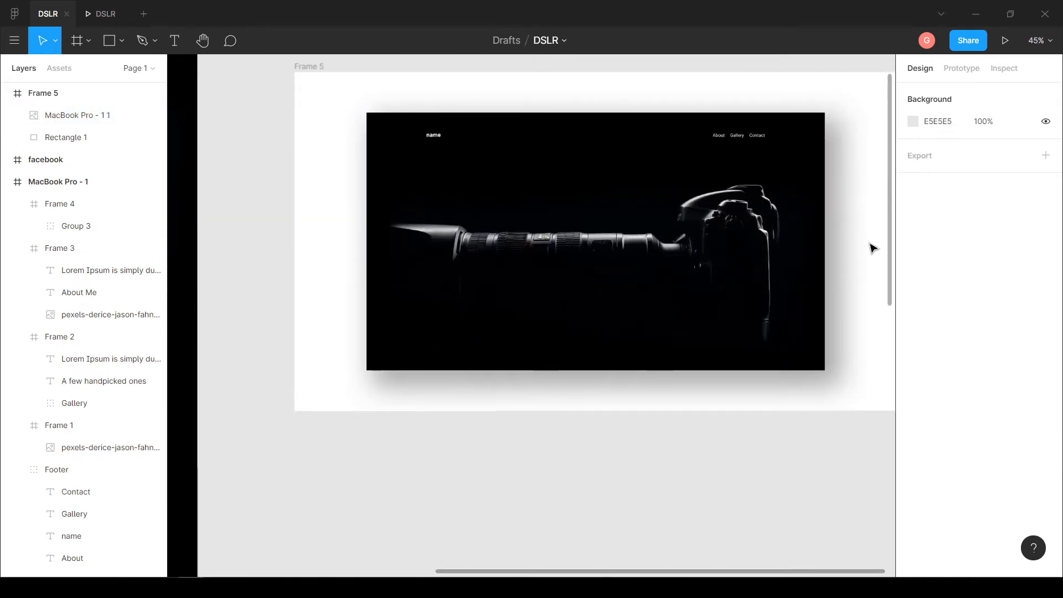
scroll(767, 294, "right", 3)
scroll(767, 294, "up", 2)
scroll(641, 363, "down", 1)
scroll(529, 467, "left", 1)
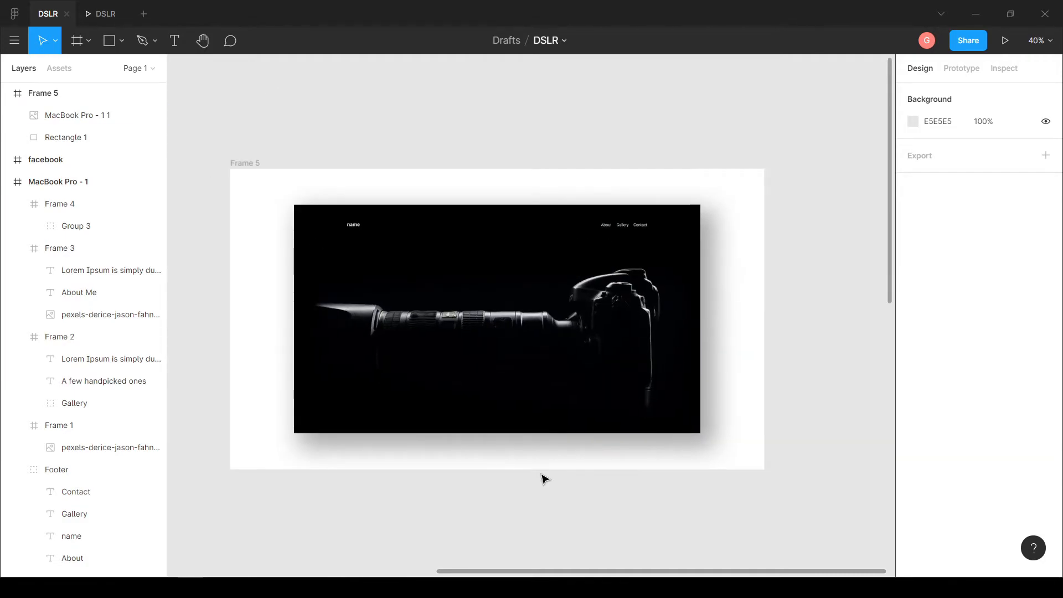
scroll(589, 439, "down", 3)
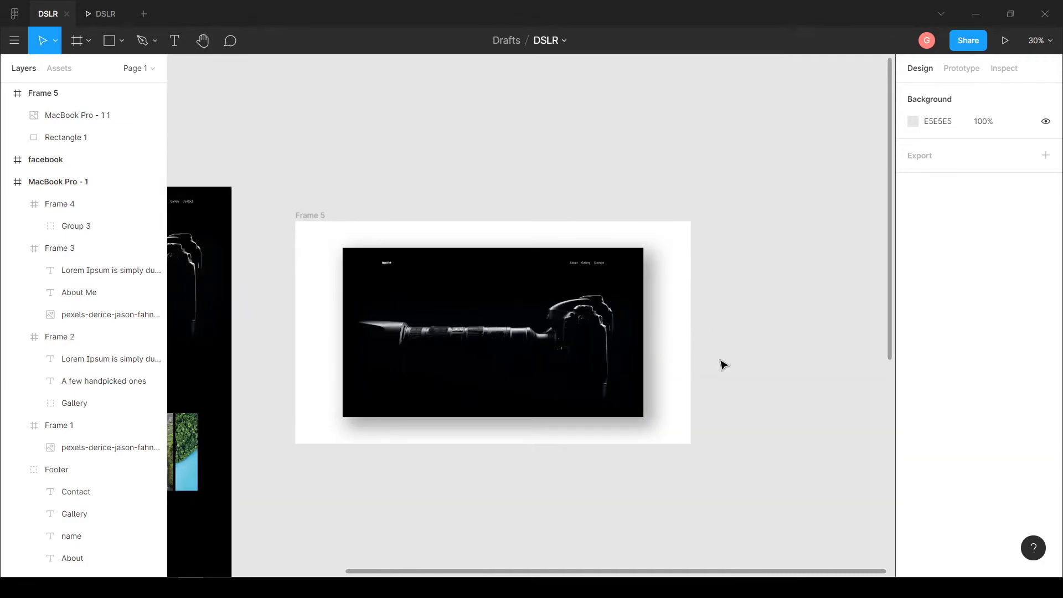
scroll(306, 425, "down", 2)
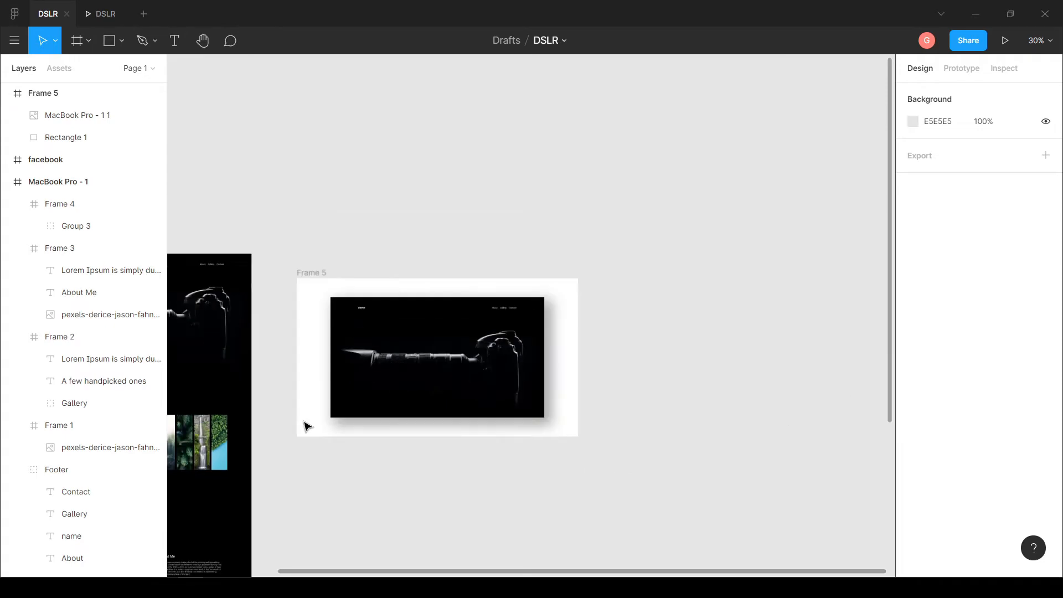
scroll(608, 468, "up", 2)
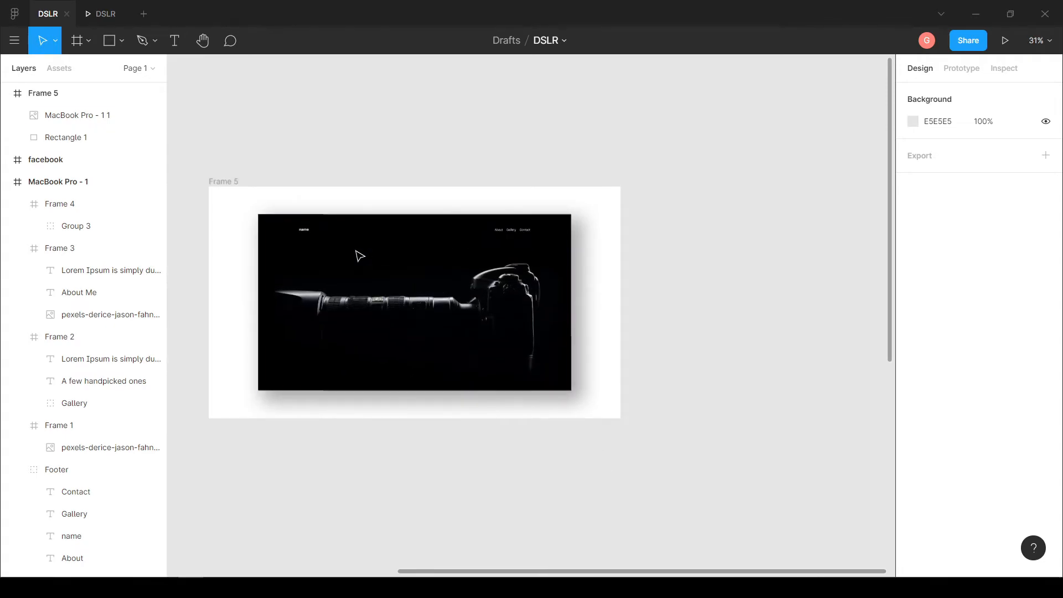
Duplicate Frame 5 beside the original and select the website image inside the copy
left_click(237, 181)
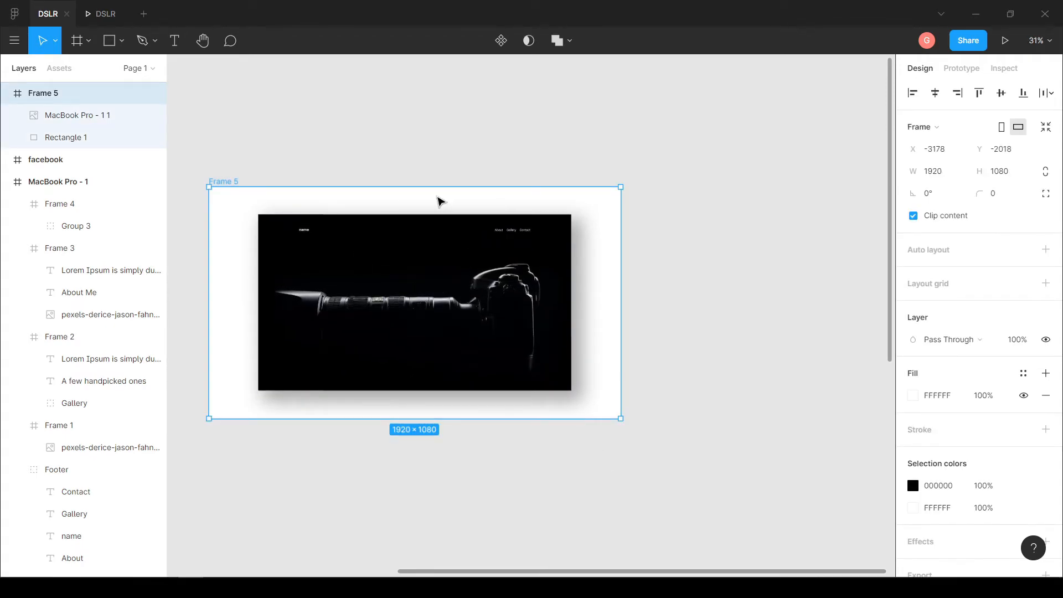
key("ctrl+d")
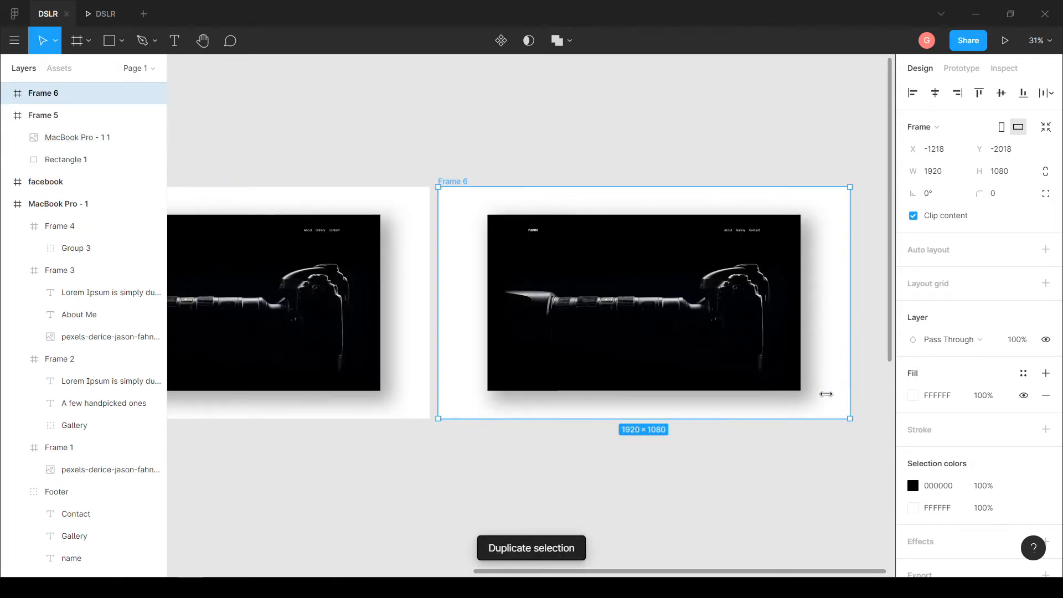
left_click(688, 274)
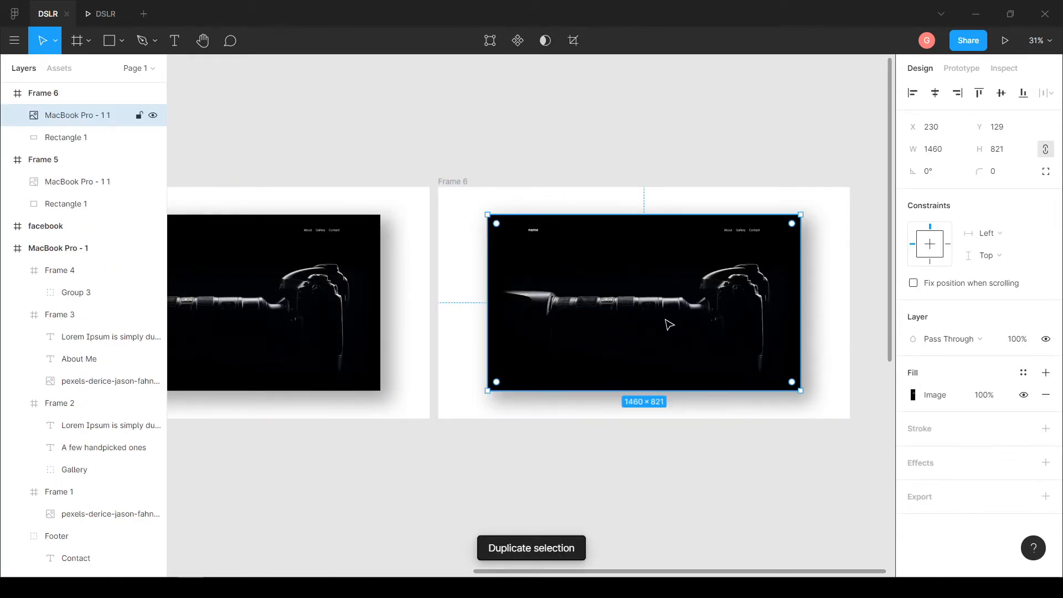
Crop the website image in Frame 6 to the "A few handpicked ones" gallery section, 1460 × 781
scroll(669, 324, "down", 3)
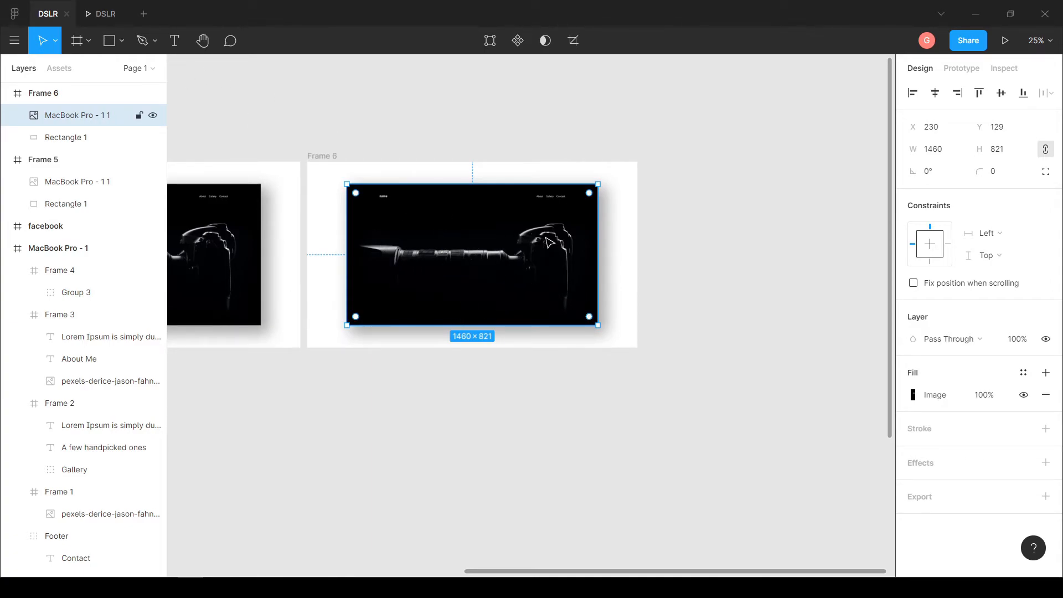
left_click(915, 396)
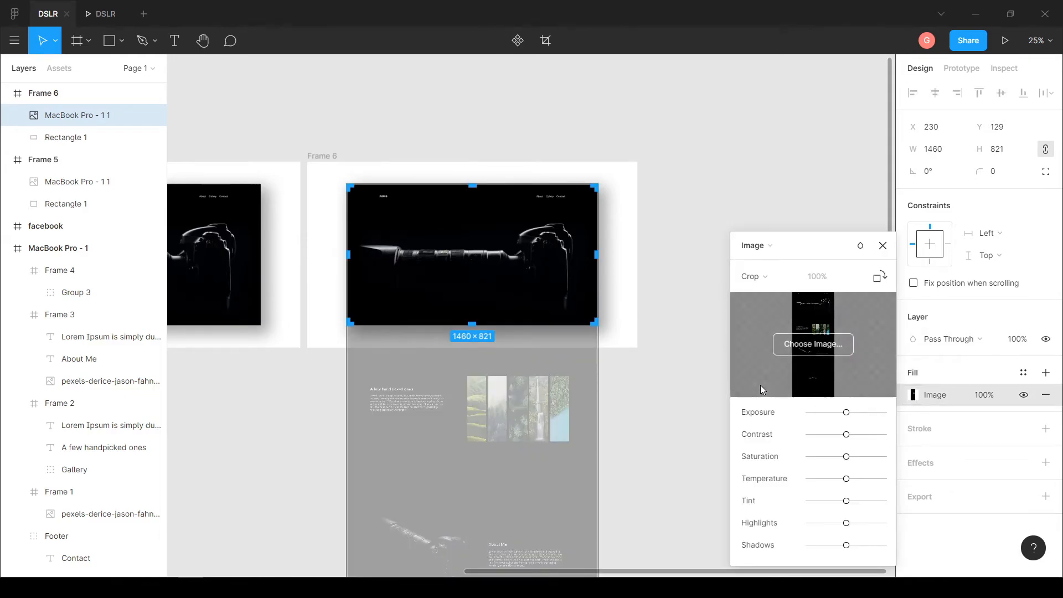
left_click(778, 277)
left_click(766, 277)
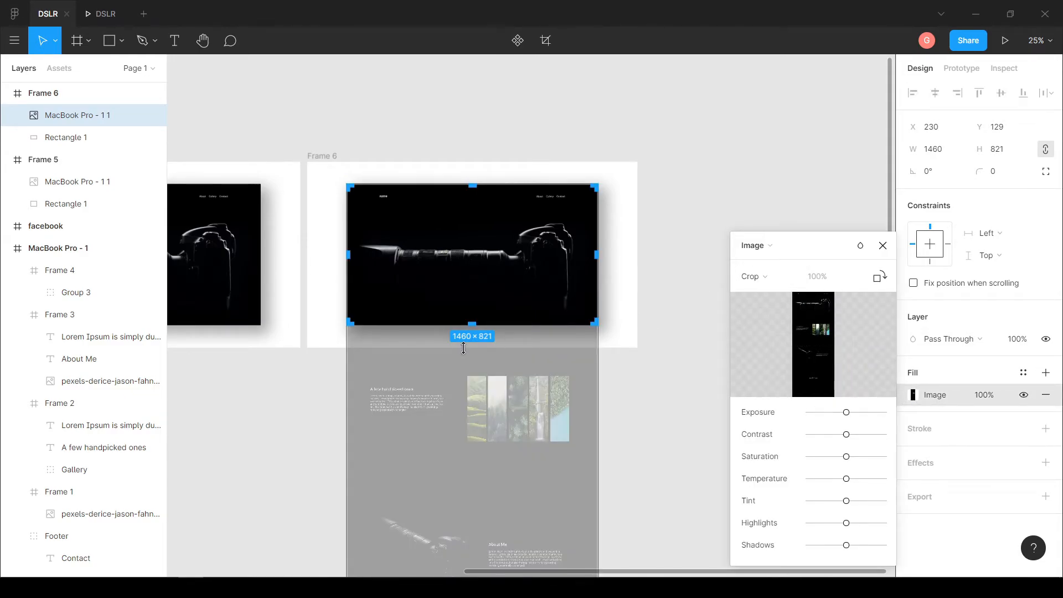
scroll(503, 244, "down", 2)
scroll(502, 244, "down", 2)
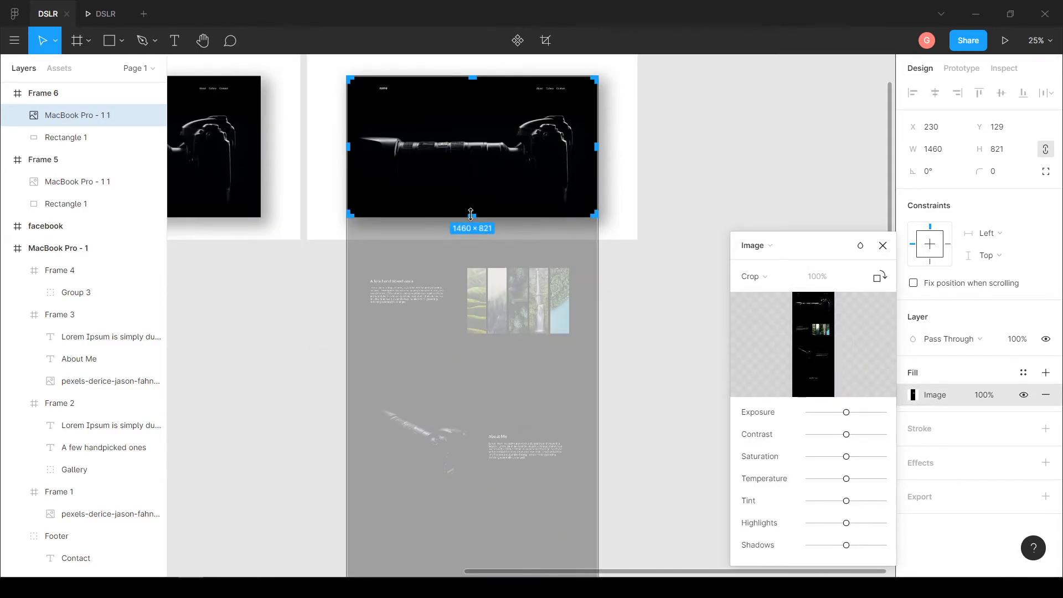
left_click_drag(470, 355, 471, 372)
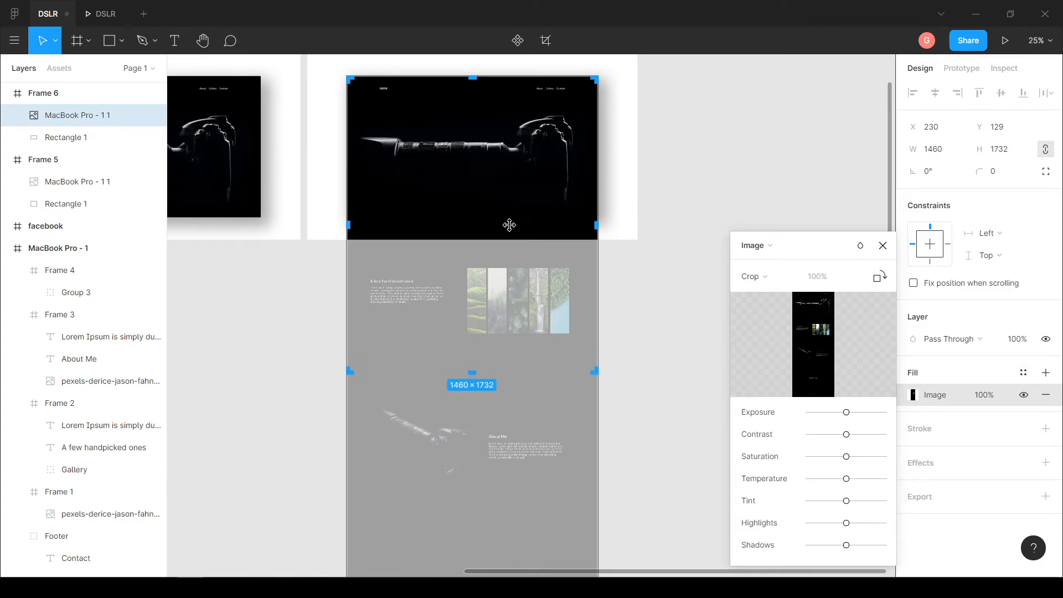
left_click_drag(475, 79, 461, 241)
left_click(883, 245)
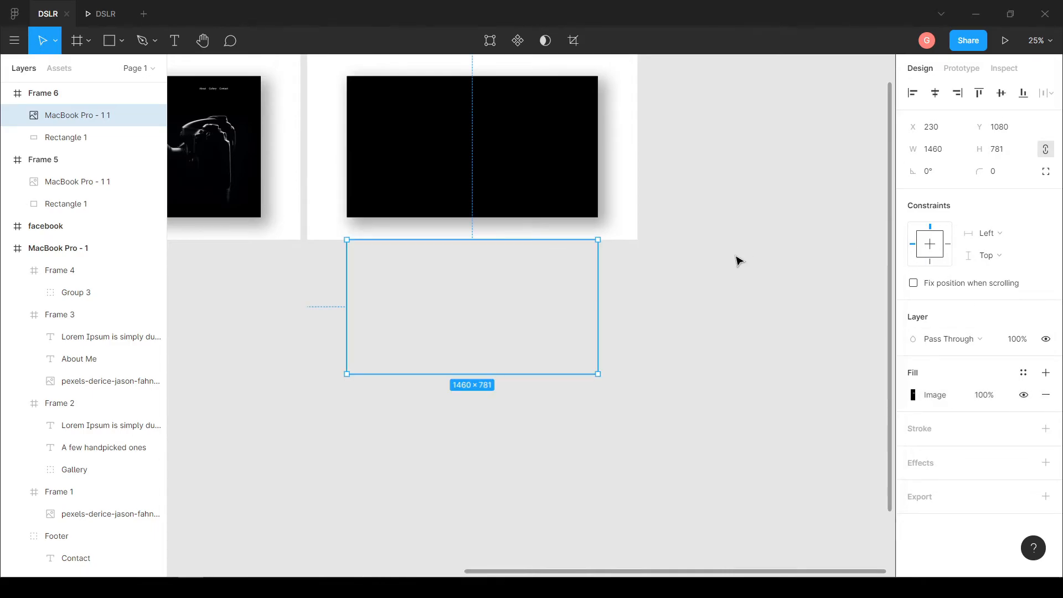
Move the cropped gallery image onto Frame 6's black rectangle at X 230, Y 129 and stretch its height to 821
left_click(529, 304)
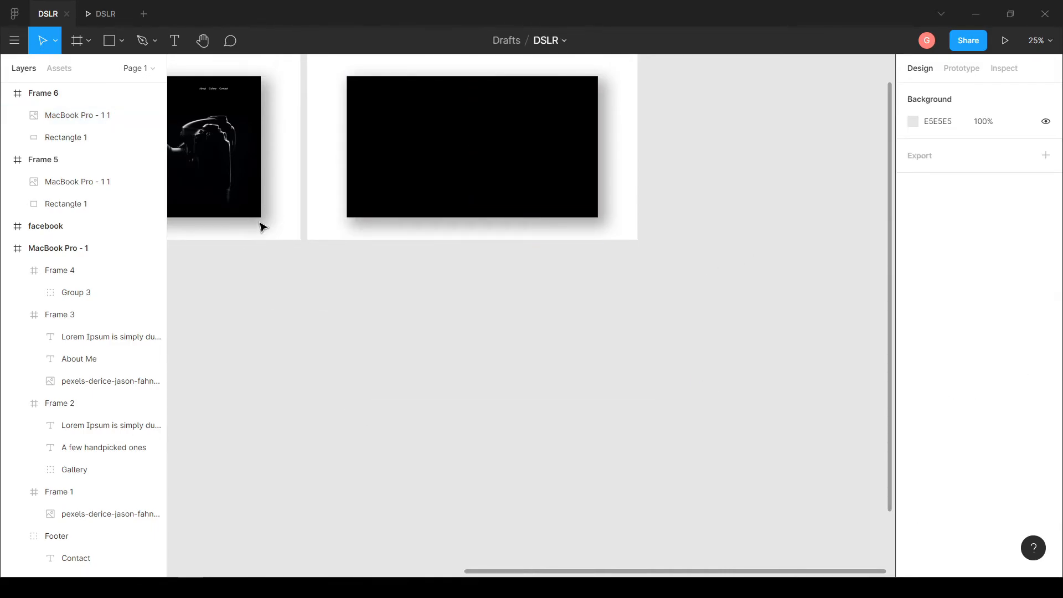
left_click(485, 344)
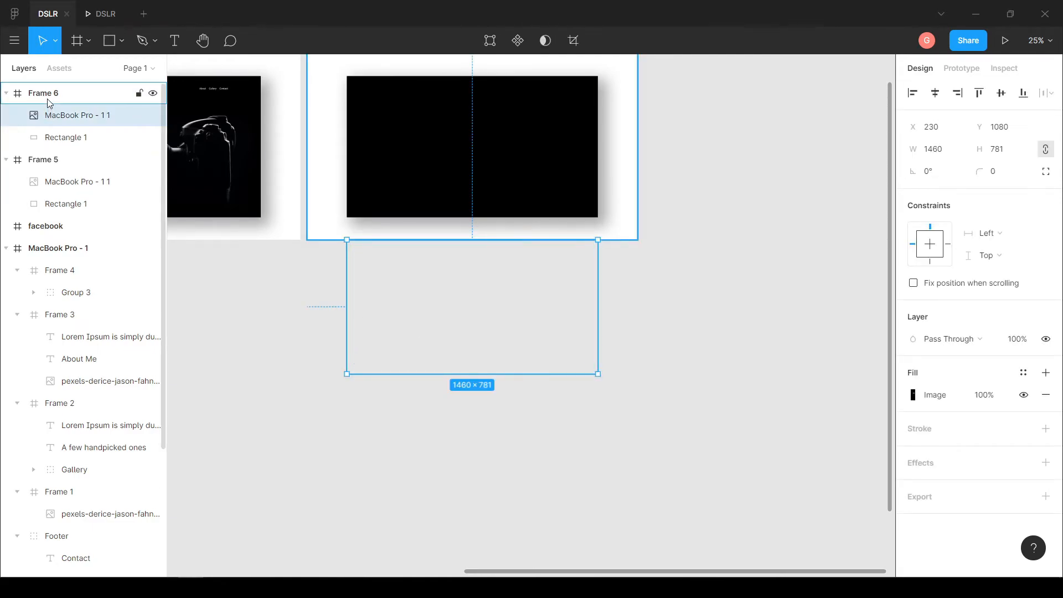
left_click_drag(460, 286, 481, 127)
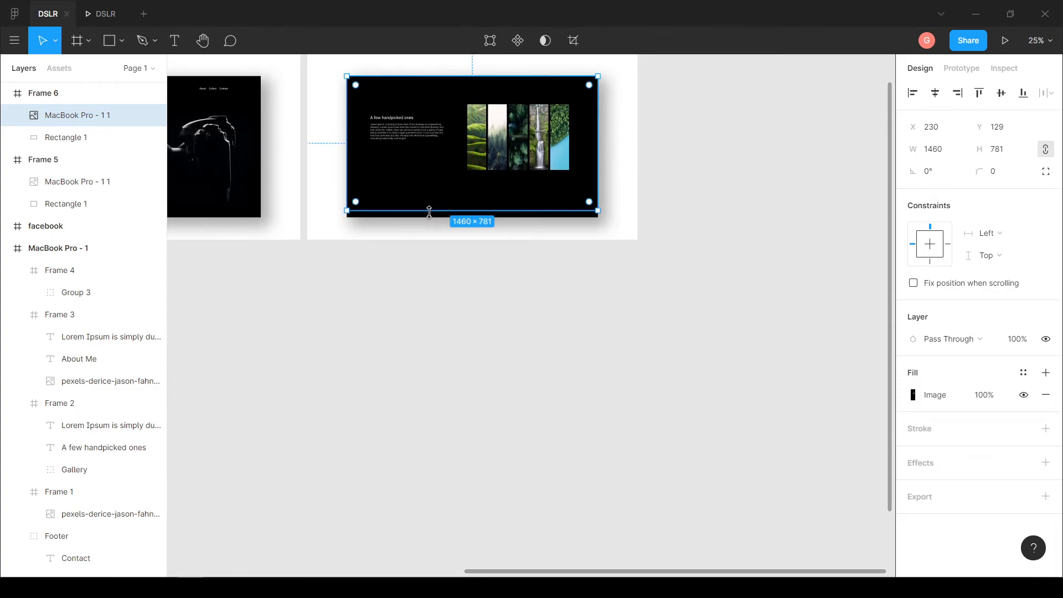
left_click_drag(430, 211, 429, 217)
left_click(770, 206)
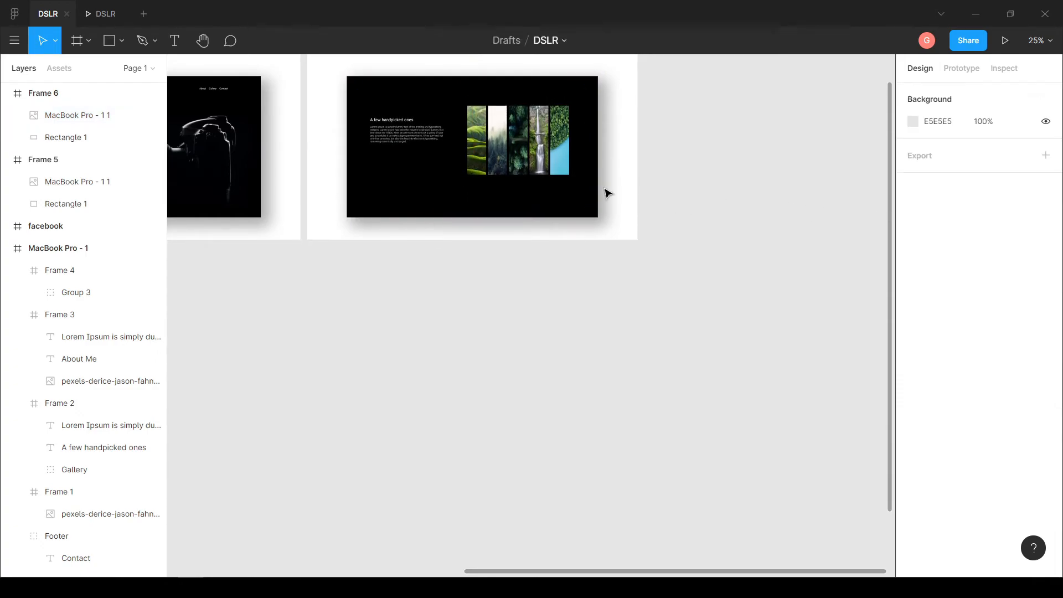
Try lowering the gallery image in Frame 6 to Y 221 and refitting its edges to the black rectangle
left_click(443, 156)
scroll(413, 138, "up", 5)
scroll(465, 183, "up", 2)
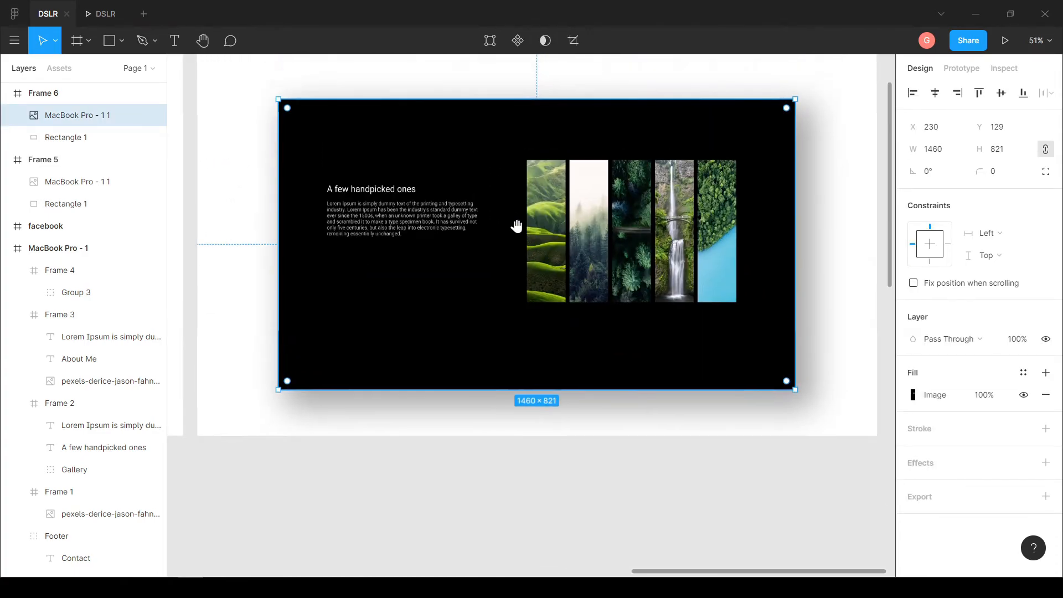
left_click(913, 395)
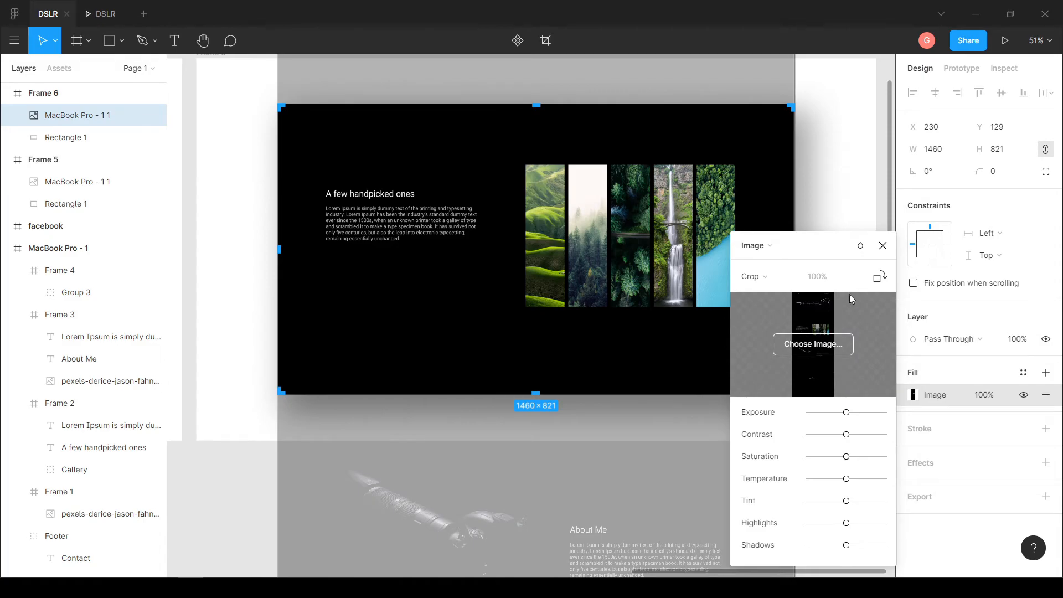
left_click(882, 246)
left_click_drag(550, 242, 550, 275)
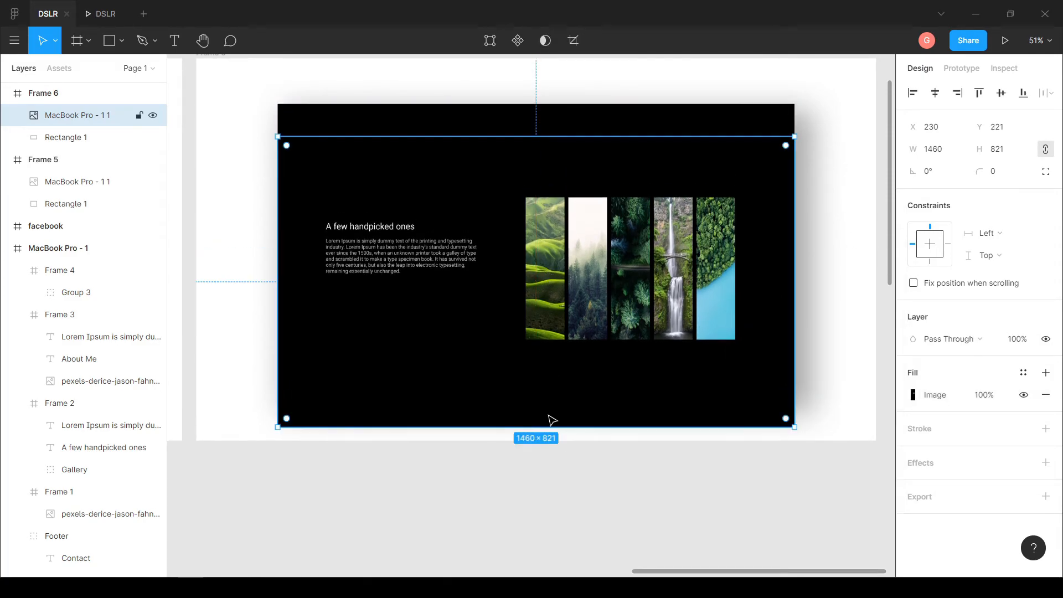
left_click_drag(549, 426, 553, 393)
left_click_drag(601, 355, 604, 361)
left_click_drag(581, 135, 581, 103)
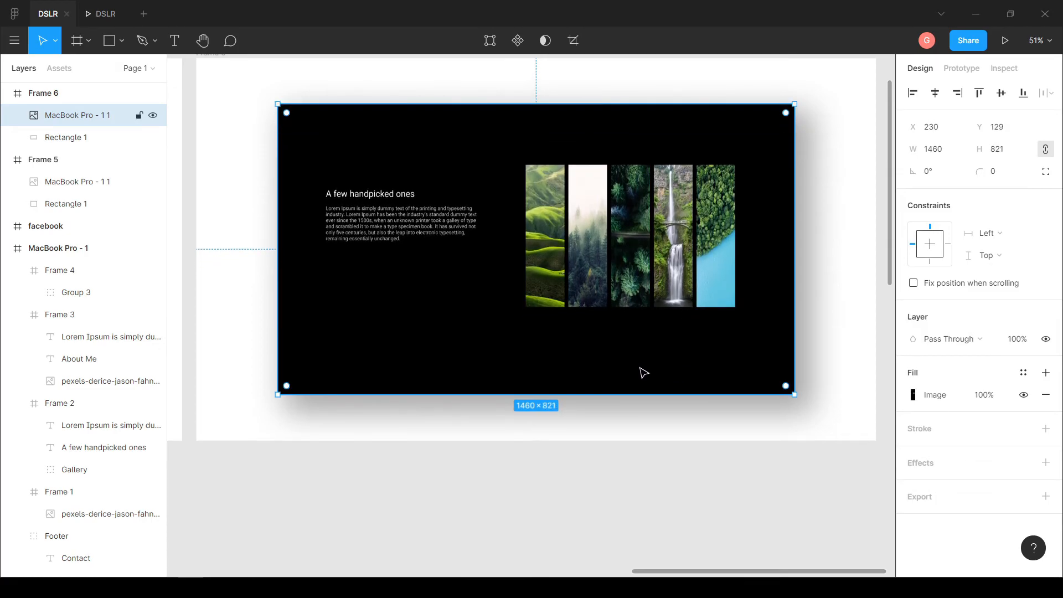
Lower the gallery image in Frame 6 to Y 170 and crop its lower edge to 1460 × 780, flush with the black rectangle
left_click_drag(591, 340, 590, 355)
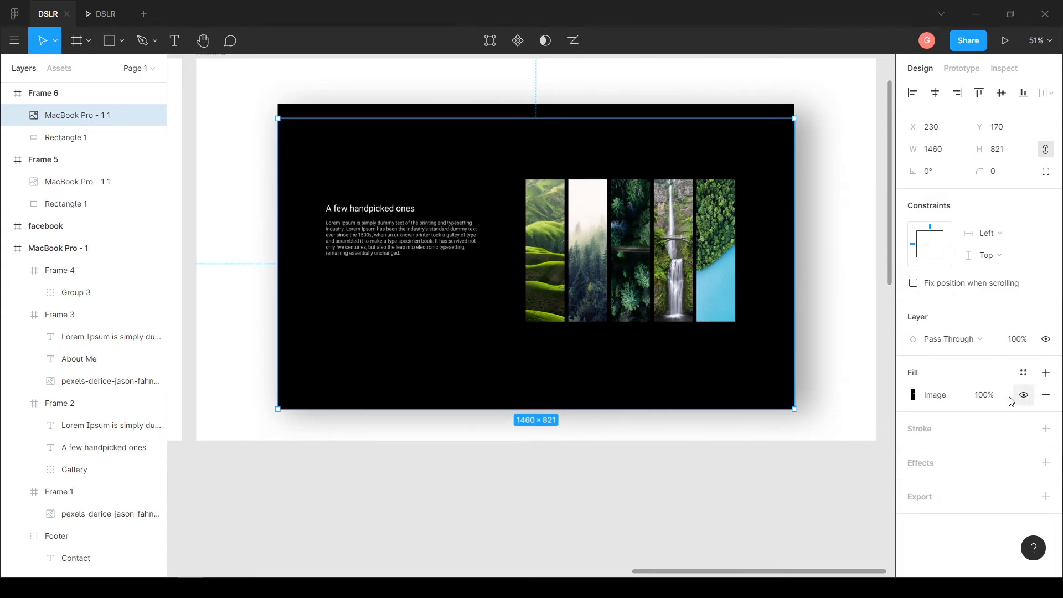
left_click(913, 395)
mouse_move(534, 409)
left_mouse_down()
mouse_move(538, 363)
mouse_move(538, 394)
left_mouse_up()
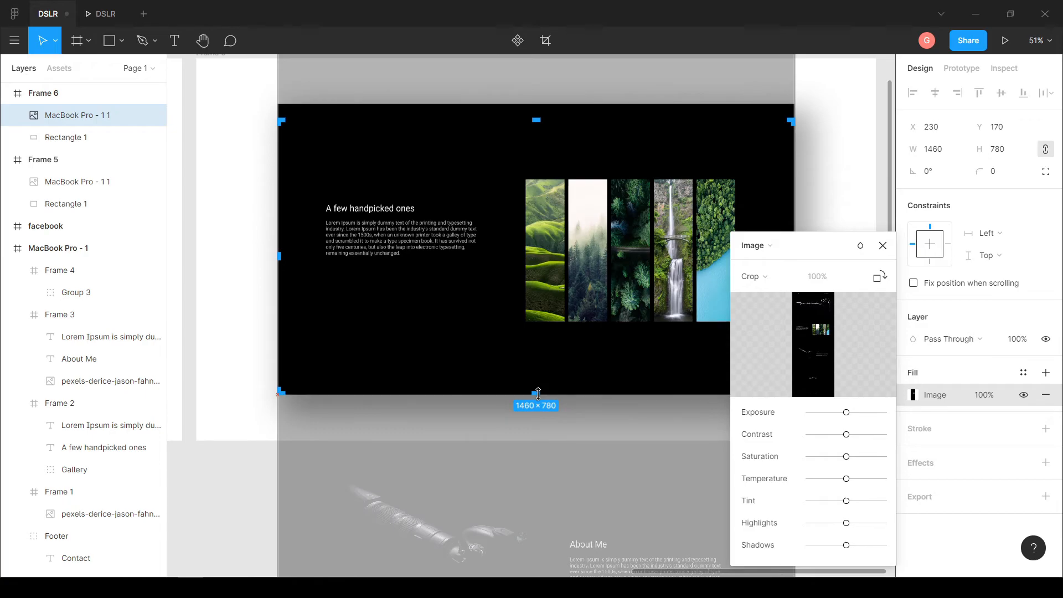
left_click(883, 245)
left_click(809, 468)
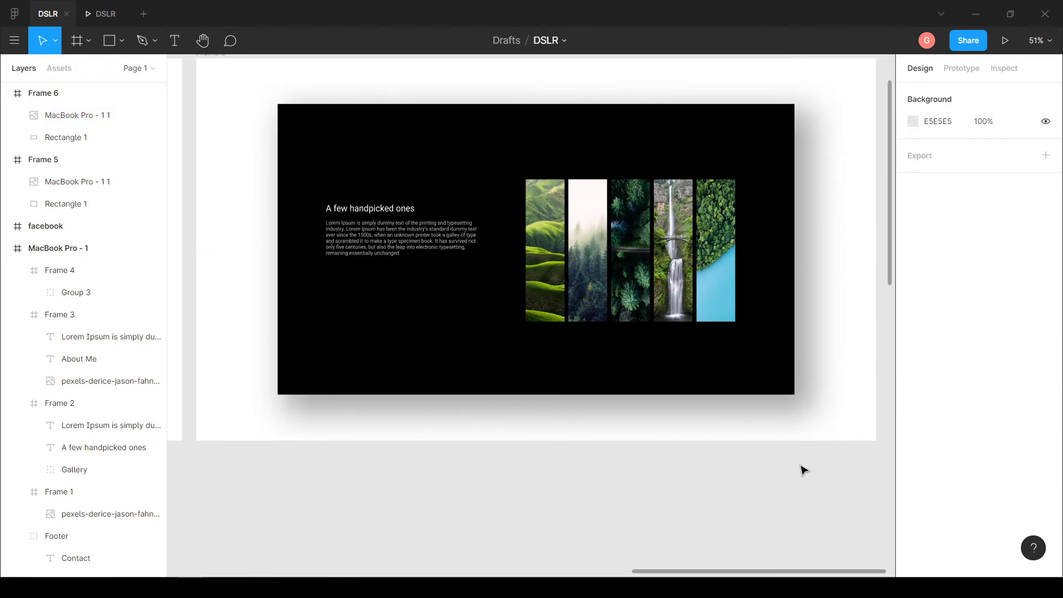
Add a 4x PNG export setting to Frame 5 and Frame 6 together
scroll(734, 437, "down", 5)
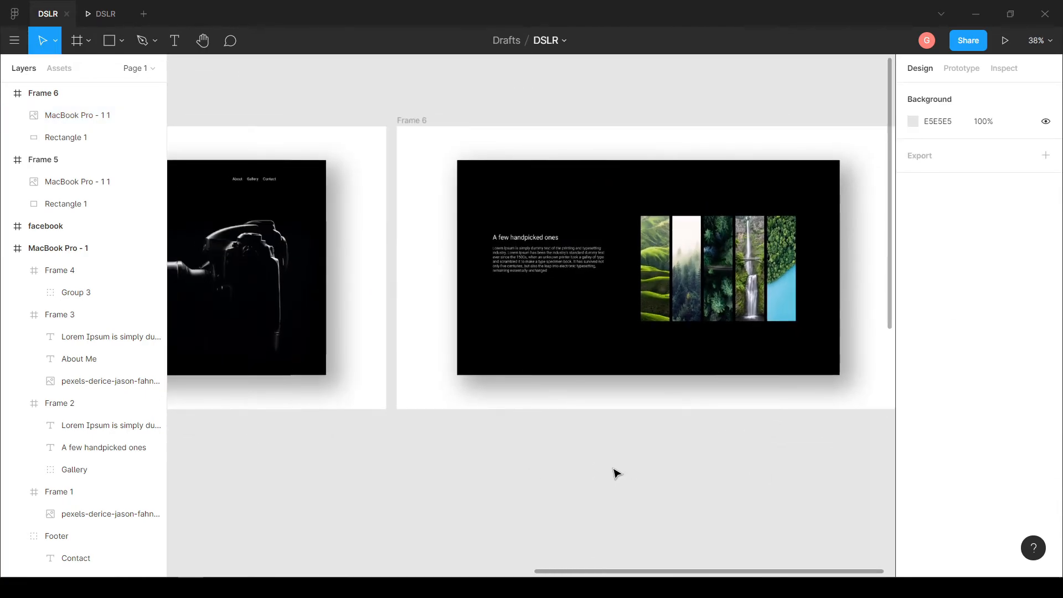
left_click_drag(642, 464, 736, 435)
scroll(794, 467, "down", 4)
scroll(736, 436, "down", 4)
scroll(604, 509, "right", 3)
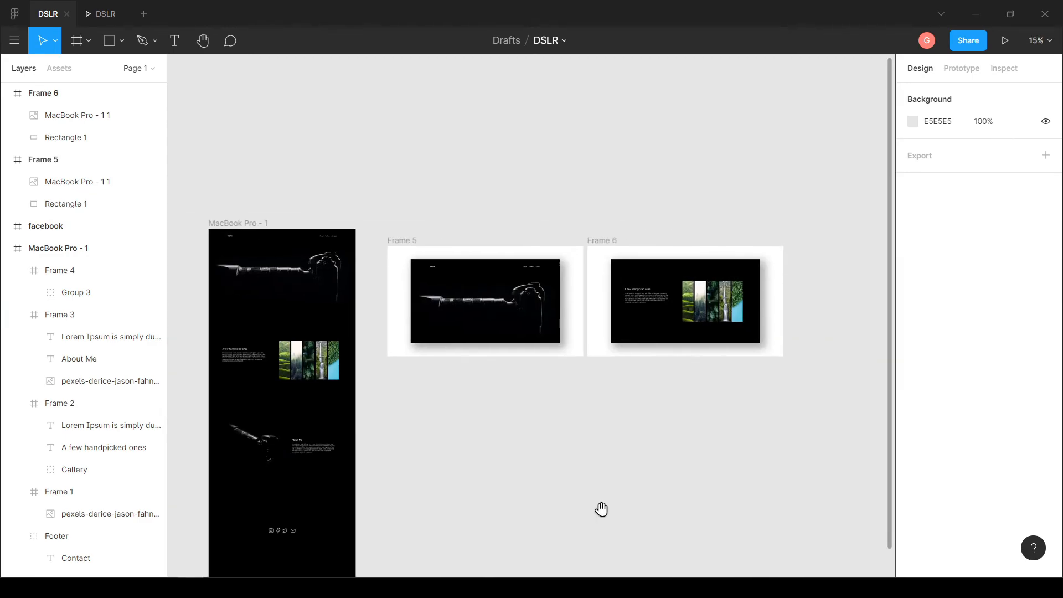
scroll(770, 290, "up", 1)
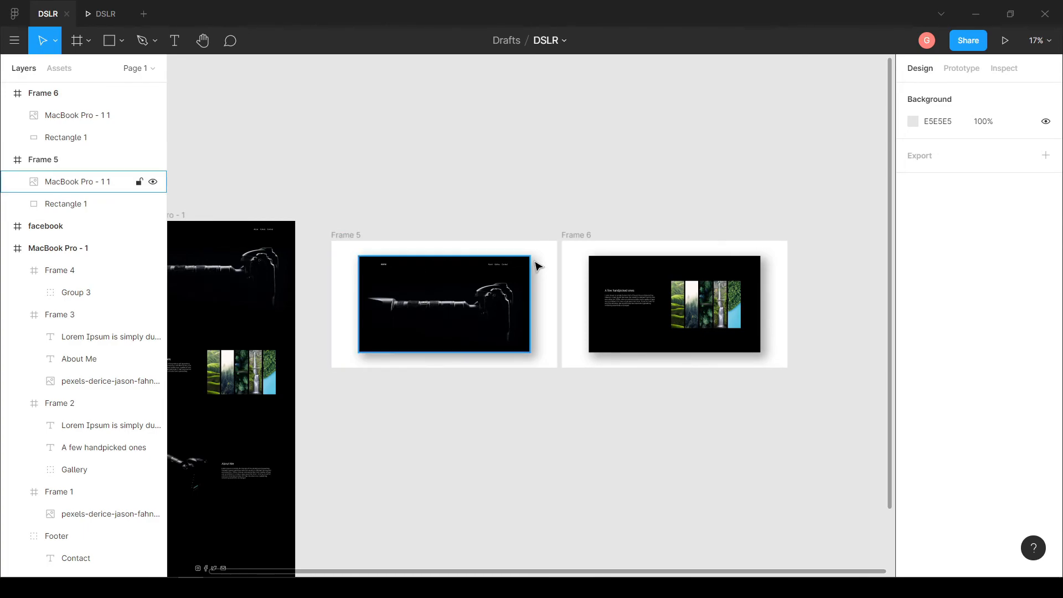
left_click(350, 239)
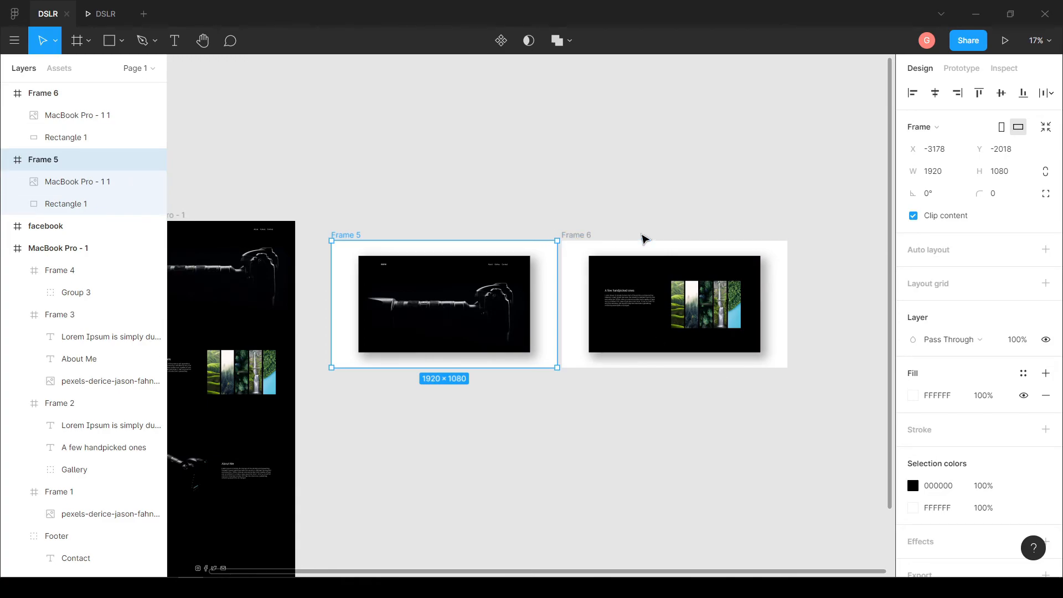
left_click(586, 236)
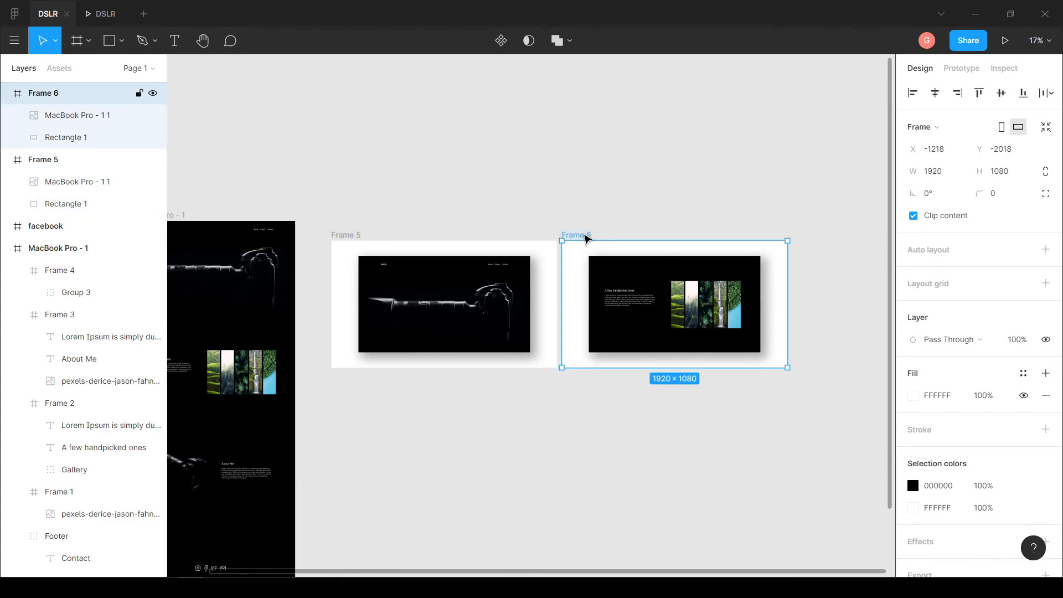
left_click(349, 236, "shift")
scroll(657, 420, "down", 3)
scroll(657, 420, "right", 3)
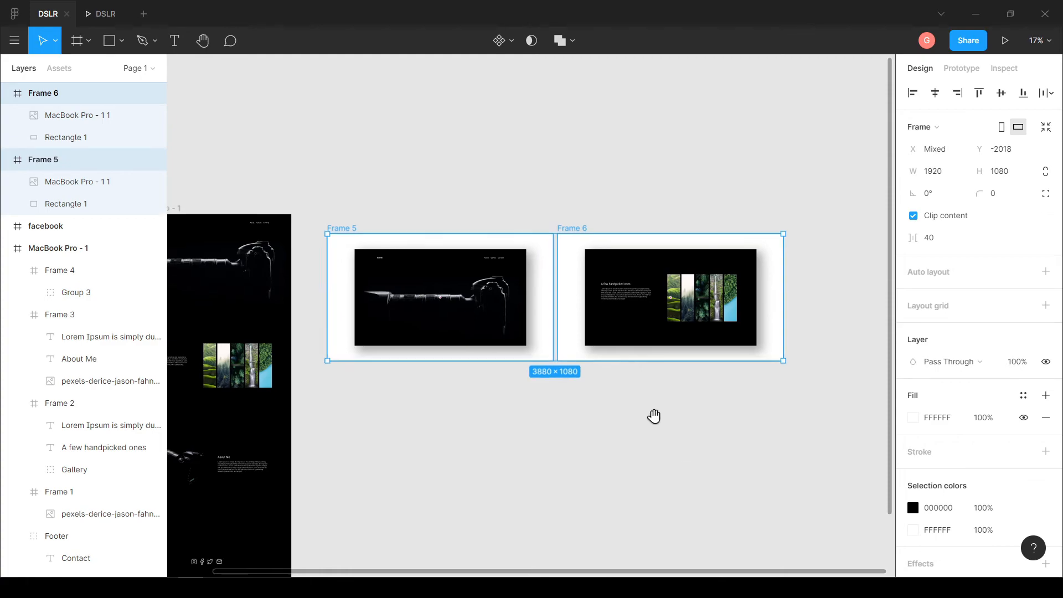
scroll(1027, 478, "down", 2)
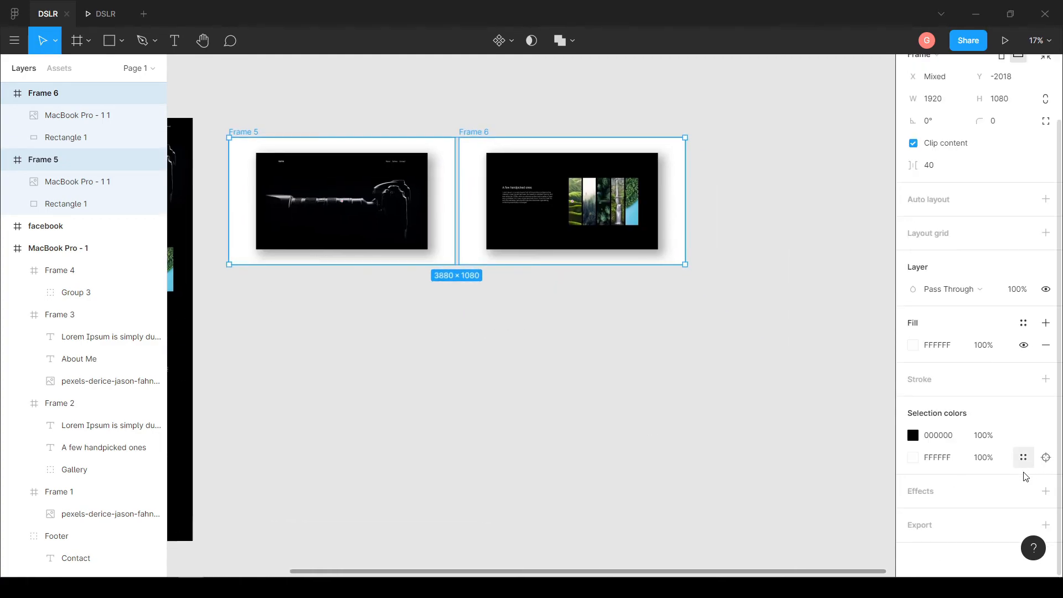
left_click(1045, 524)
scroll(979, 526, "down", 3)
left_click(931, 492)
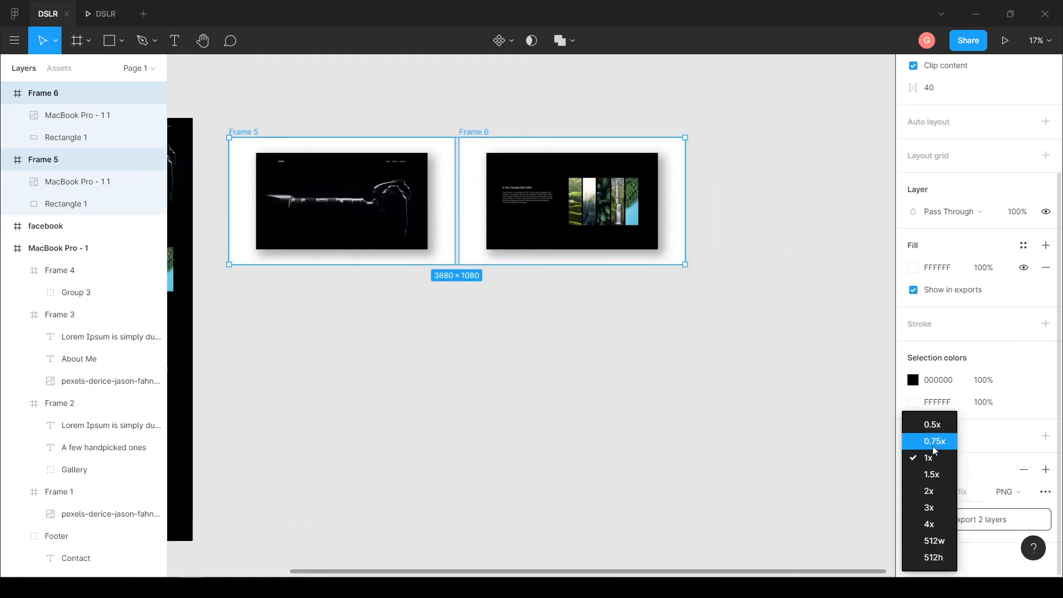
left_click(935, 522)
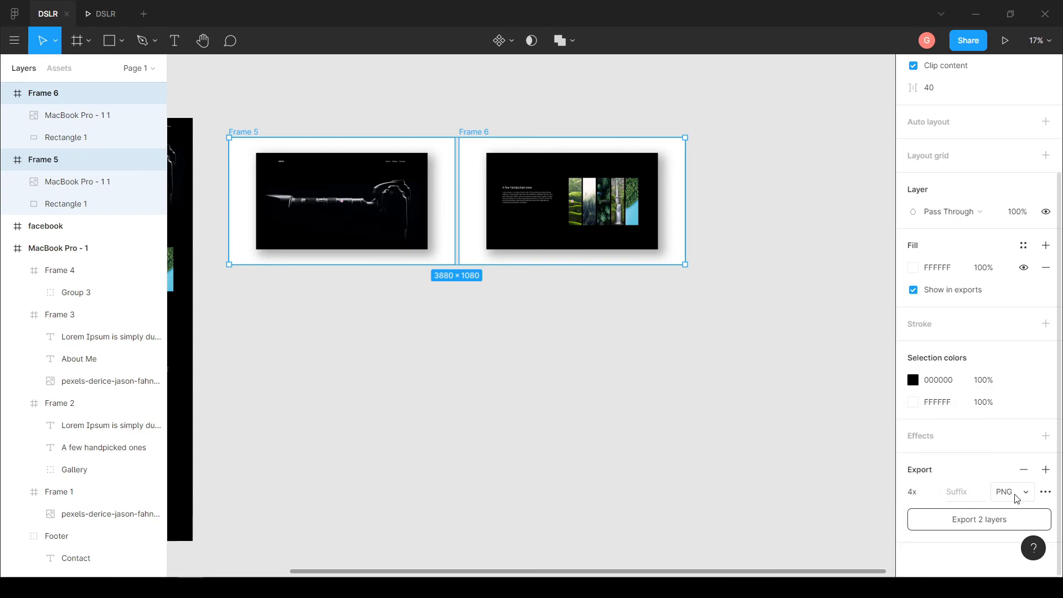
Export both mockup frames into the DSLR project's Assets folder
left_click(971, 523)
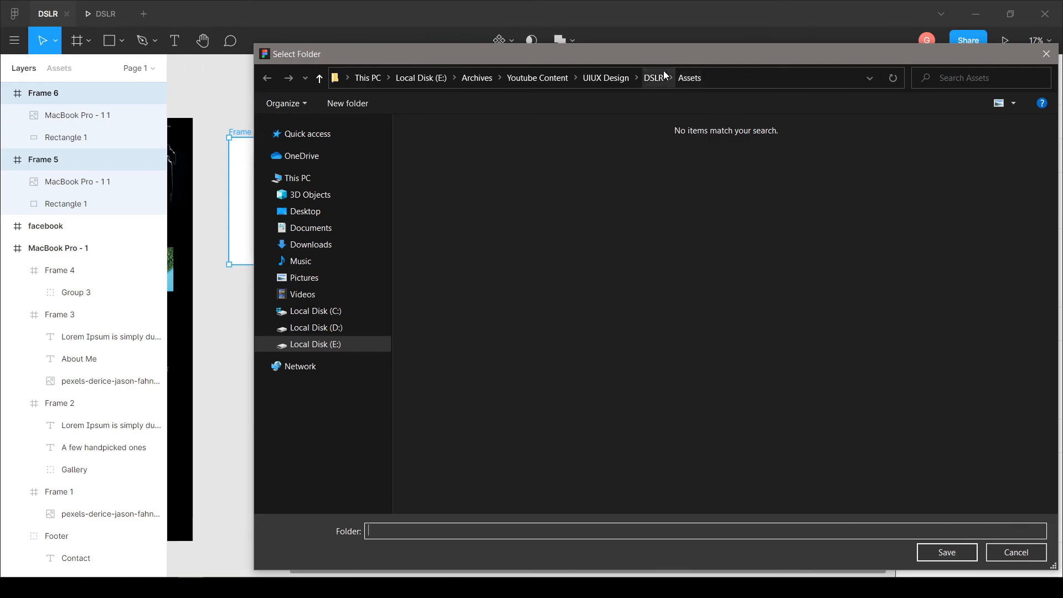
left_click(948, 558)
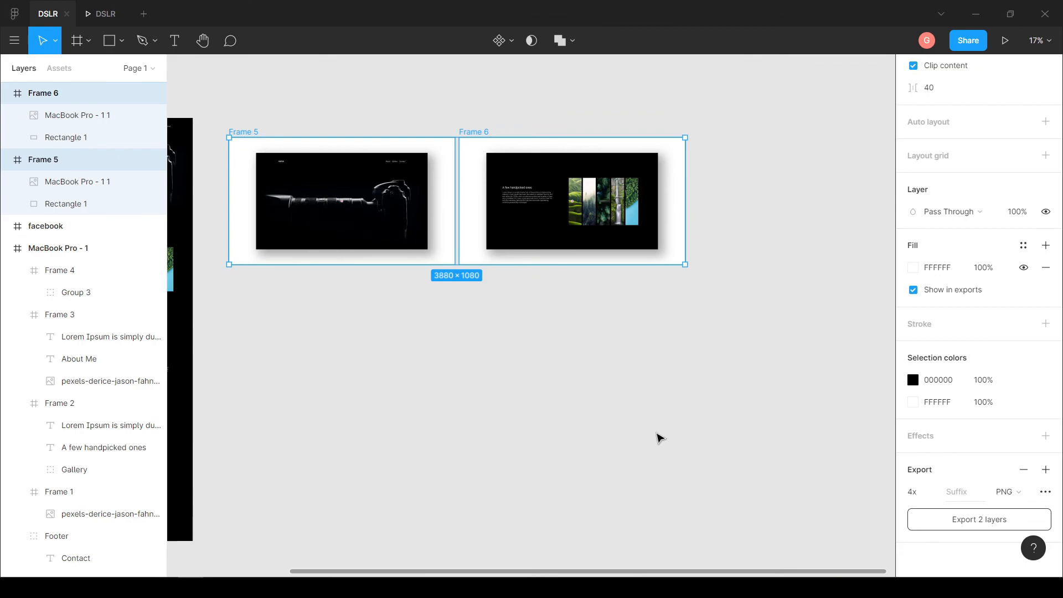
left_click(770, 387)
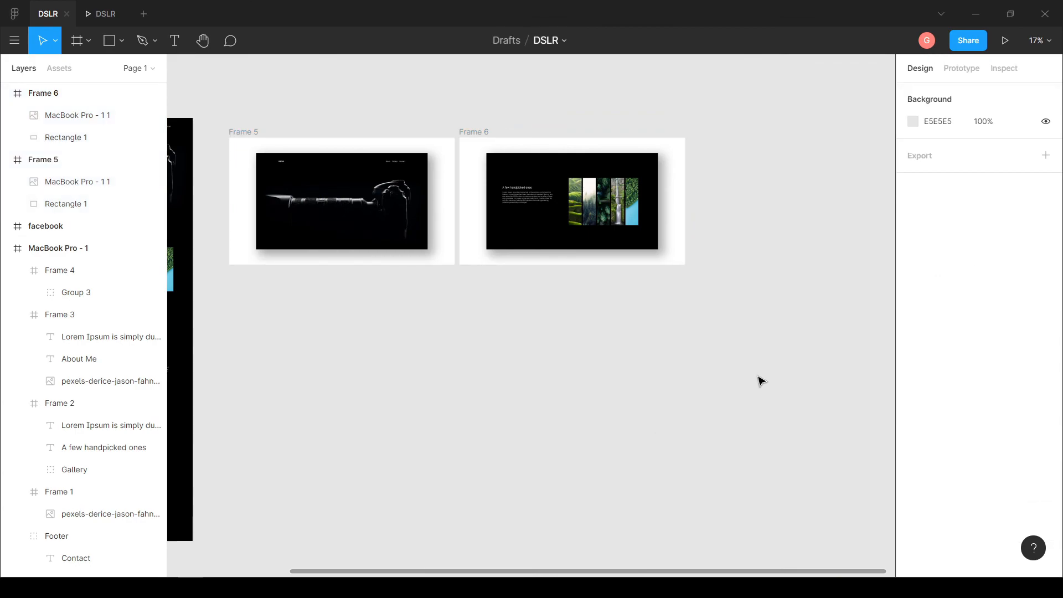
Switch to the Assets folder in File Explorer and view the exported Frame 5 and Frame 6 images in Photos
scroll(379, 172, "up", 5)
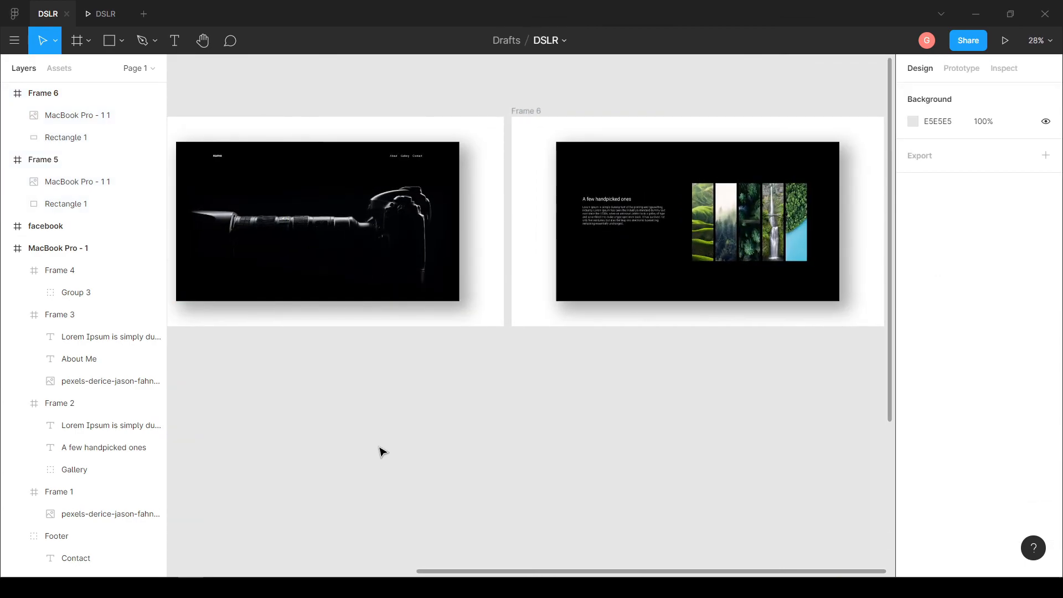
left_click_drag(379, 447, 464, 472)
left_click(145, 588)
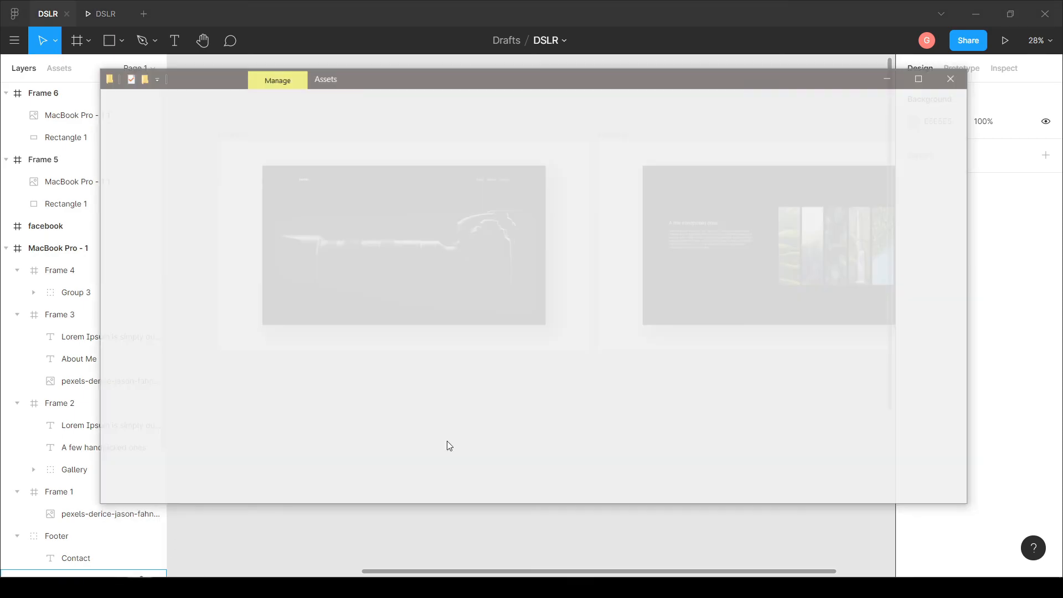
left_click_drag(477, 238, 569, 134)
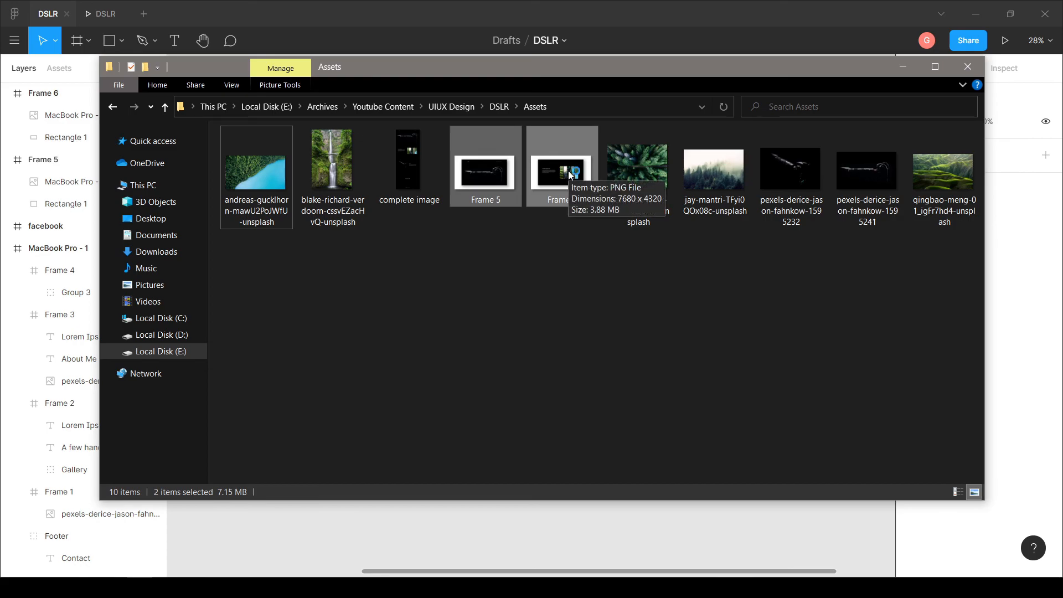
double_click(572, 174)
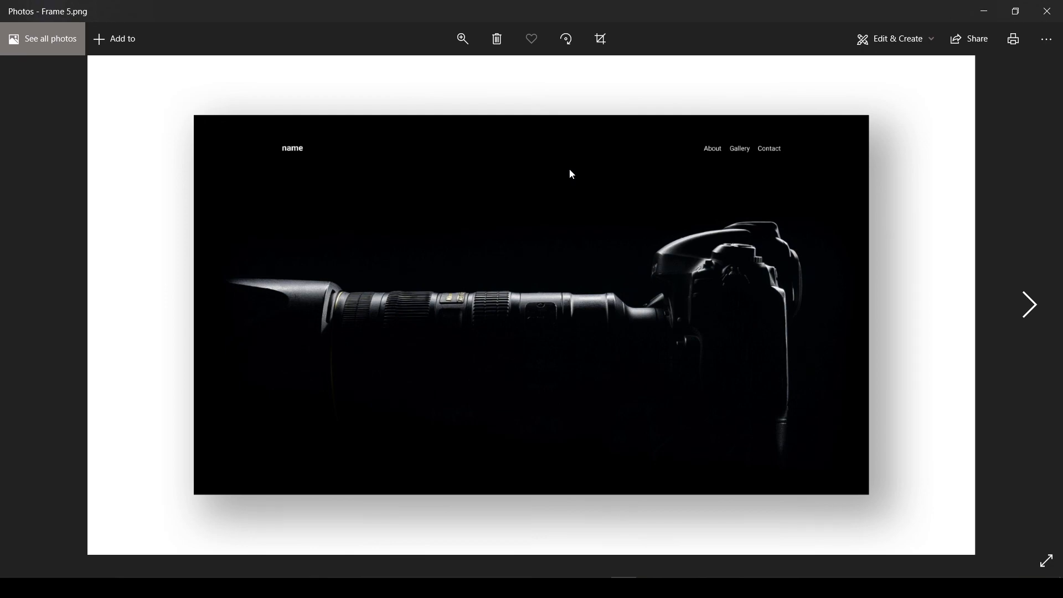
key("Right")
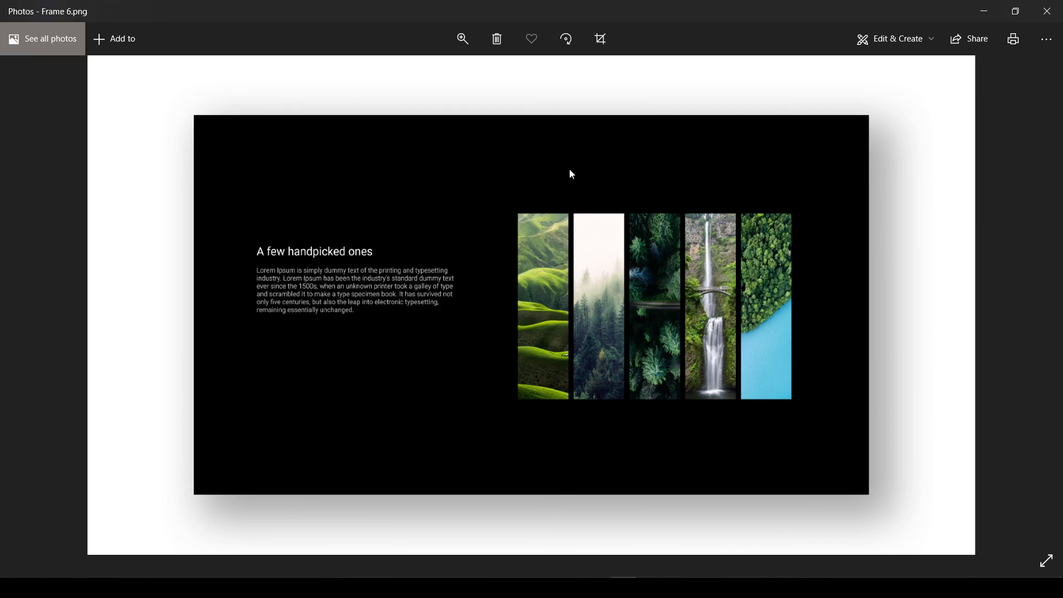
key("Left")
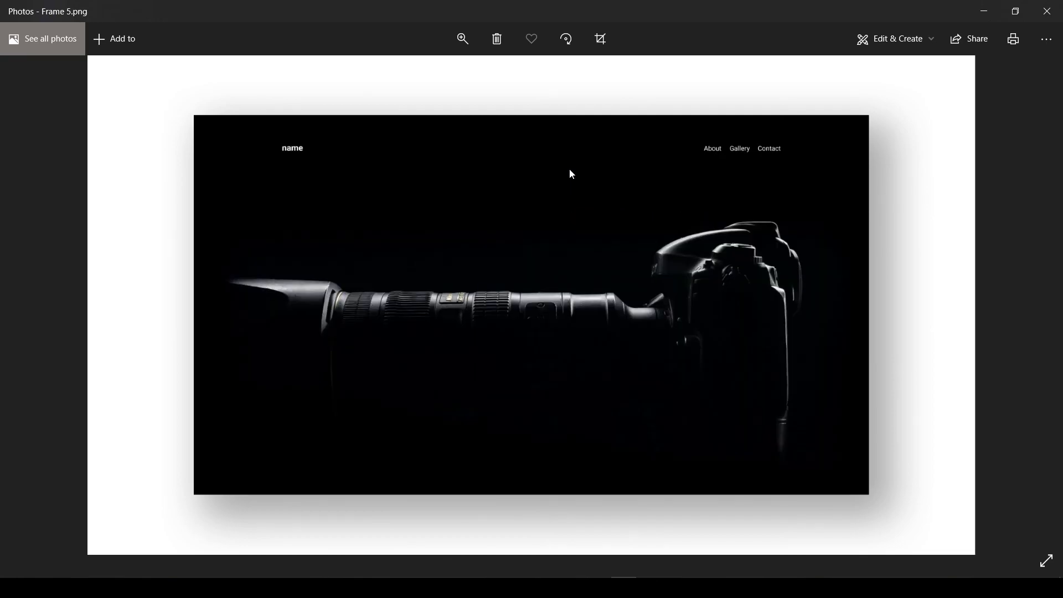